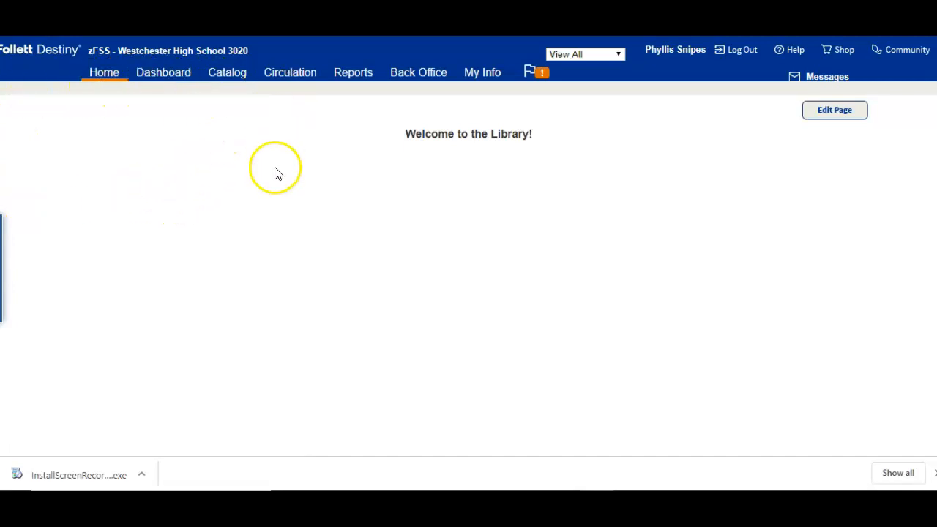
Open the Current Checkouts/Fines report setup from the library reports
left_click(360, 79)
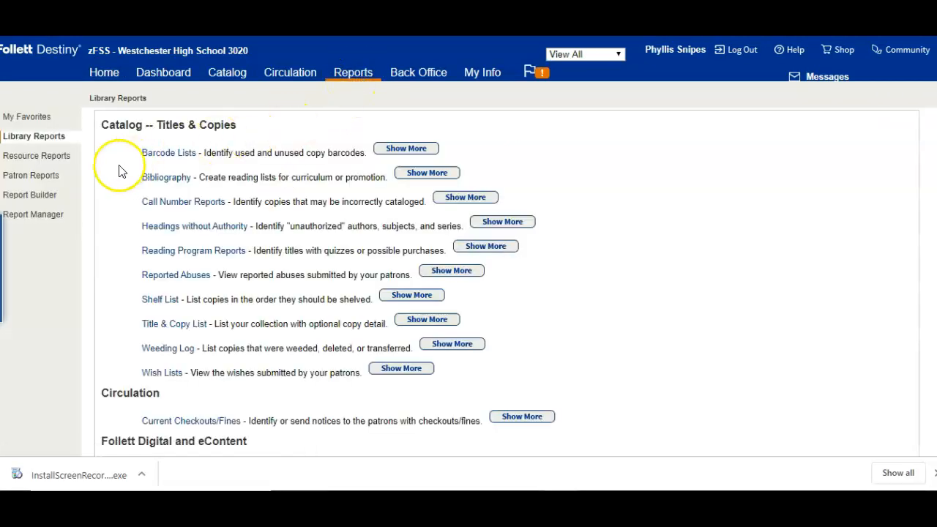
left_click(47, 141)
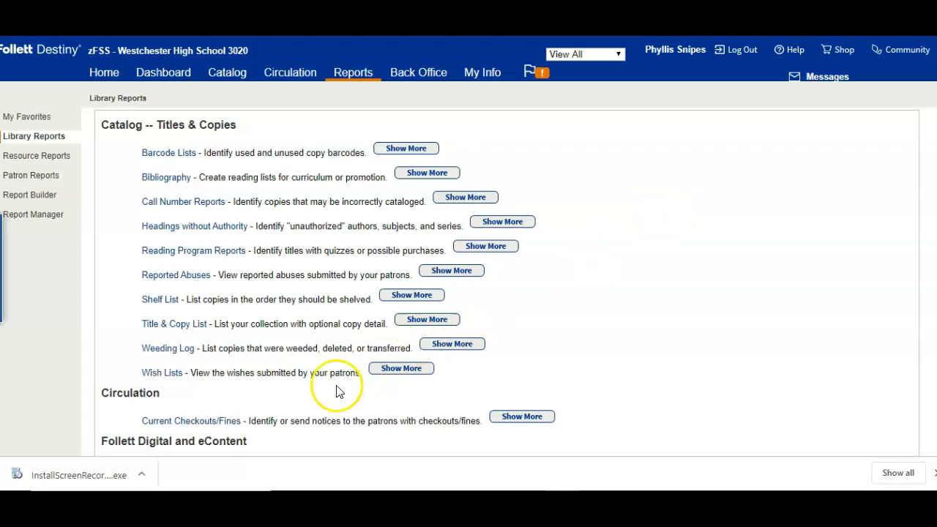
left_click(176, 424)
scroll(574, 351, "down", 1)
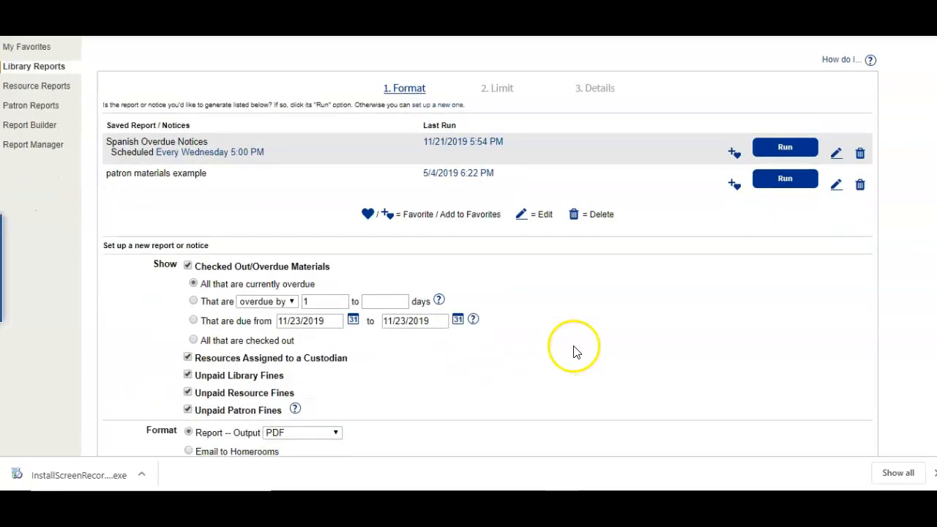
scroll(577, 347, "down", 1)
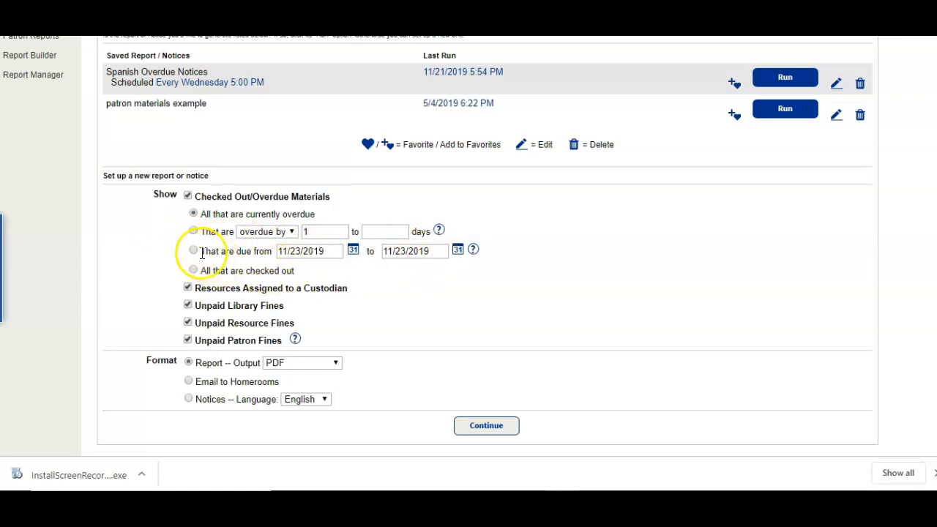
Exclude resources assigned to a custodian and all unpaid library, resource and patron fines from the new report
left_click(188, 288)
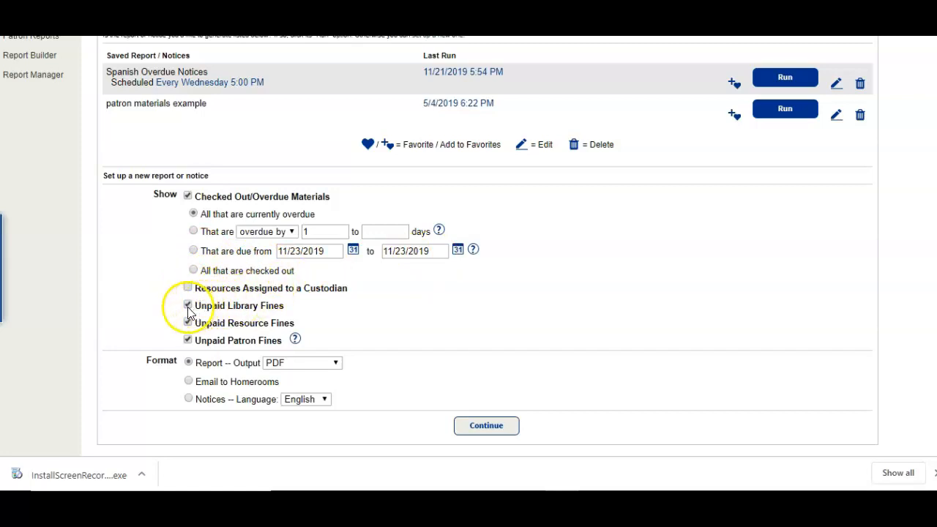
left_click(188, 307)
left_click(189, 324)
left_click(188, 340)
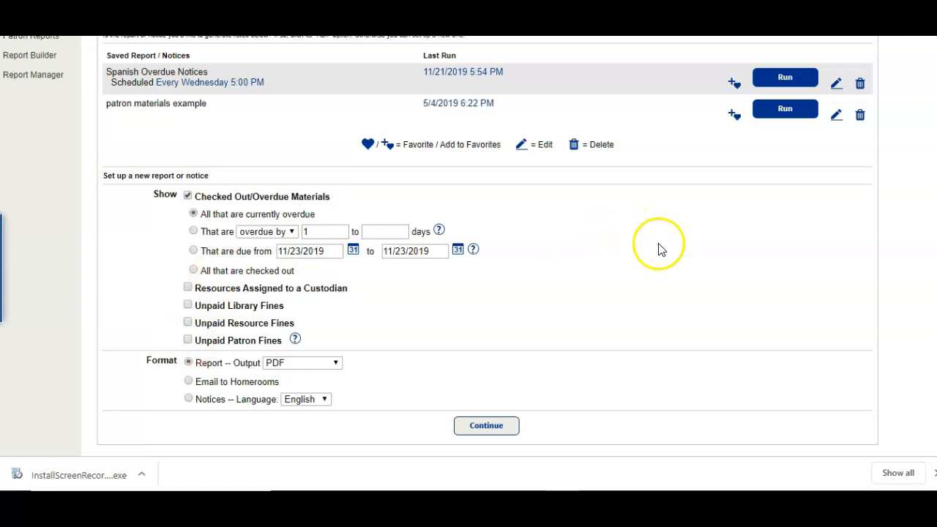
scroll(612, 291, "up", 1)
scroll(612, 291, "down", 1)
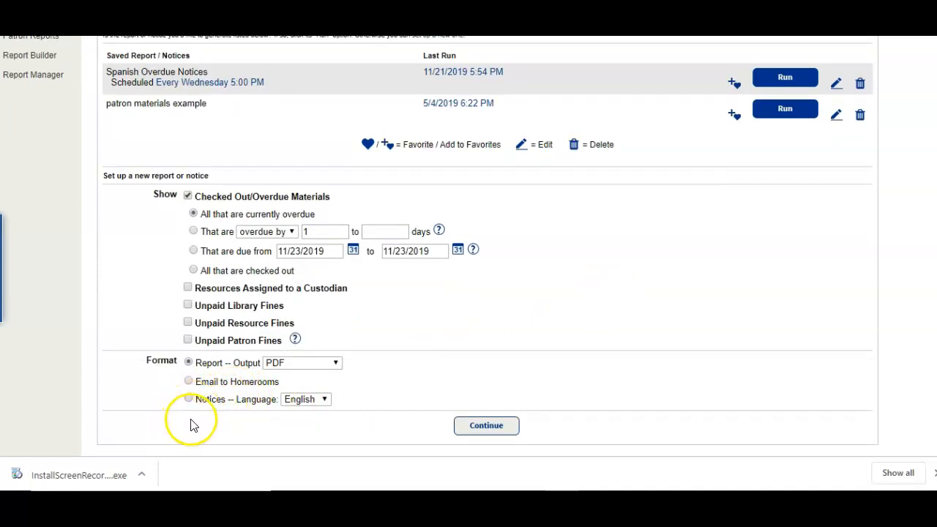
left_click(189, 399)
left_click(309, 400)
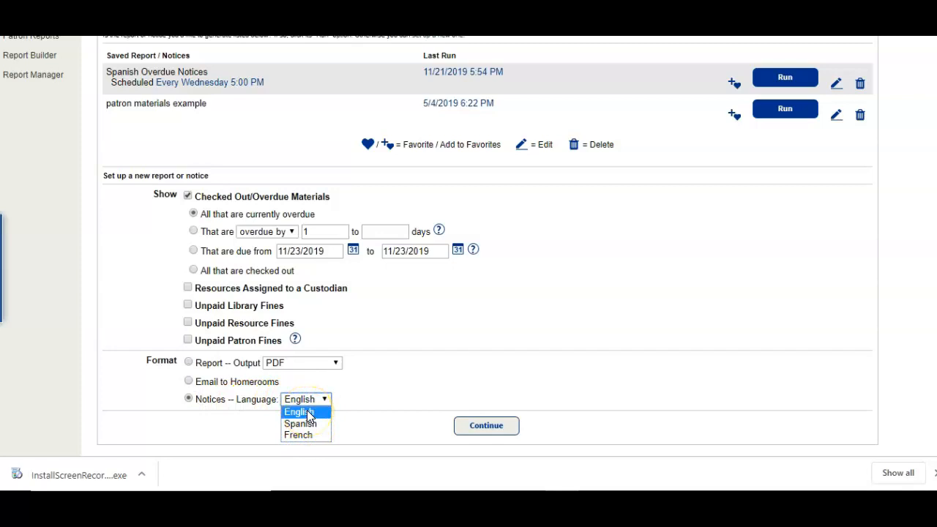
left_click(309, 413)
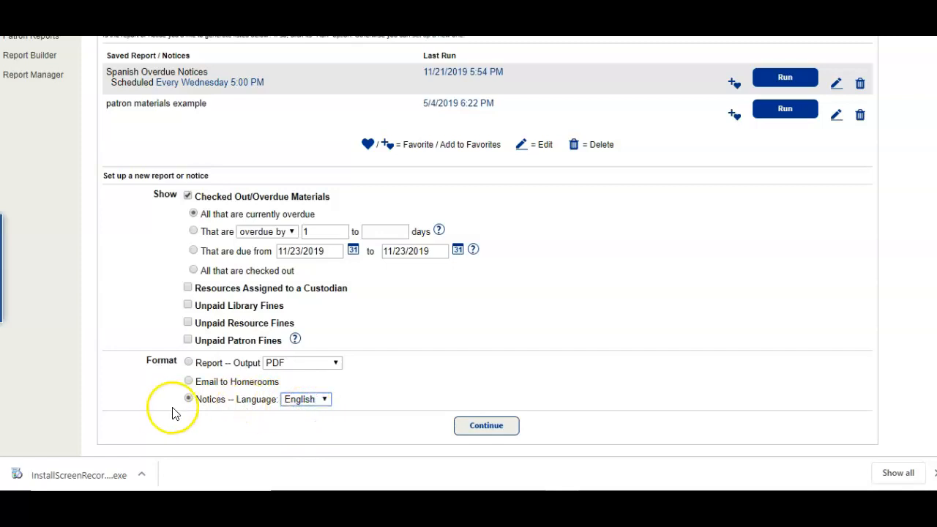
Choose the Report format with PDF output and continue to the limit settings
left_click(192, 363)
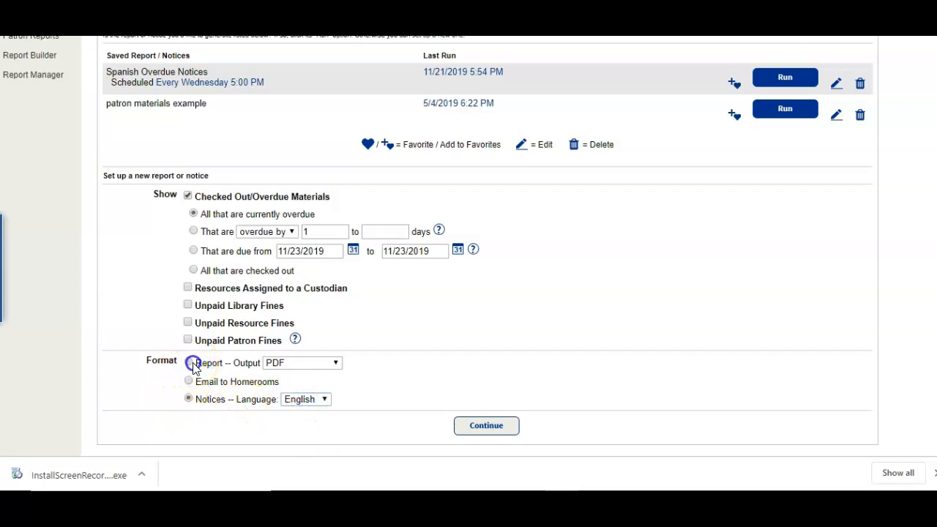
left_click(189, 362)
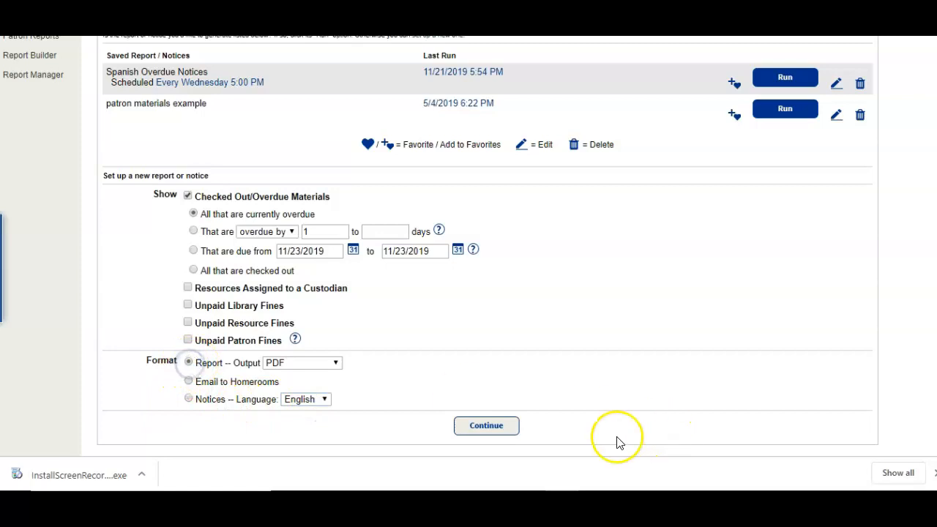
left_click(485, 426)
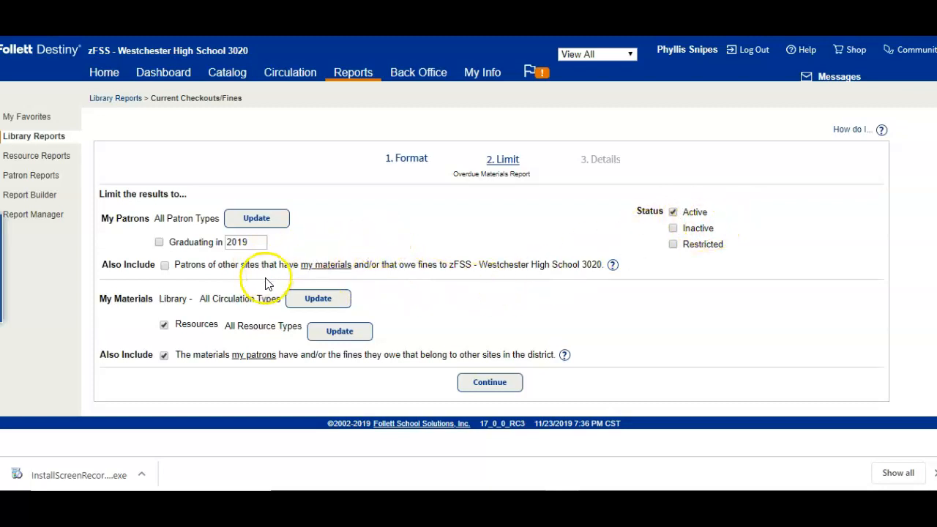
Leave patrons of other sites out of the report limits and continue to the details settings
left_click(165, 266)
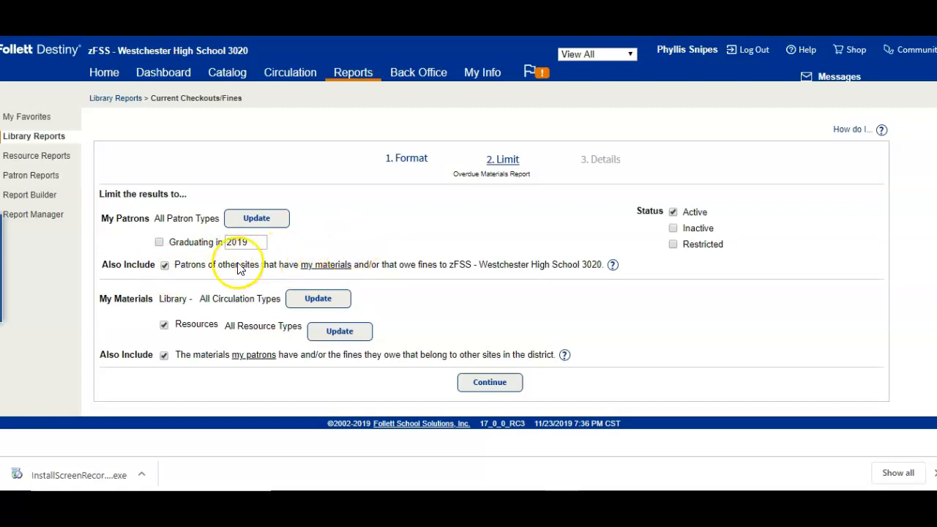
left_click(165, 267)
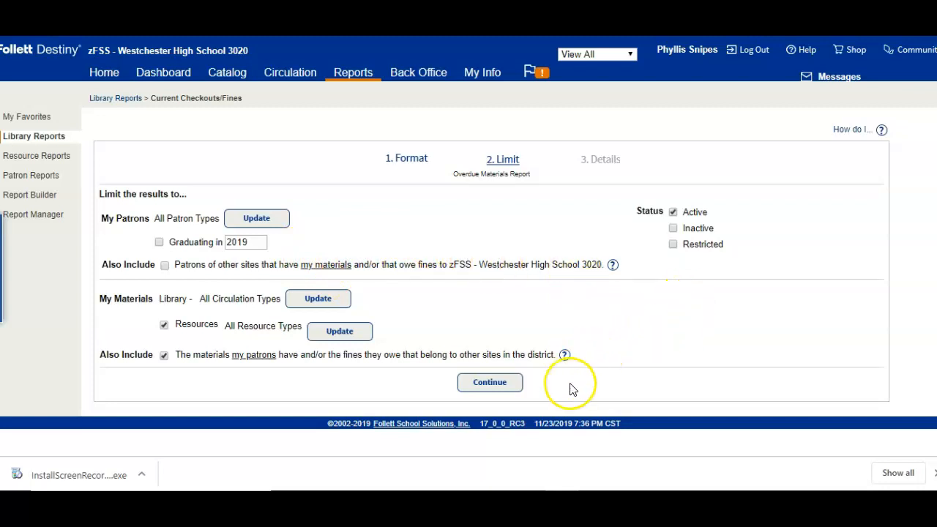
left_click(495, 384)
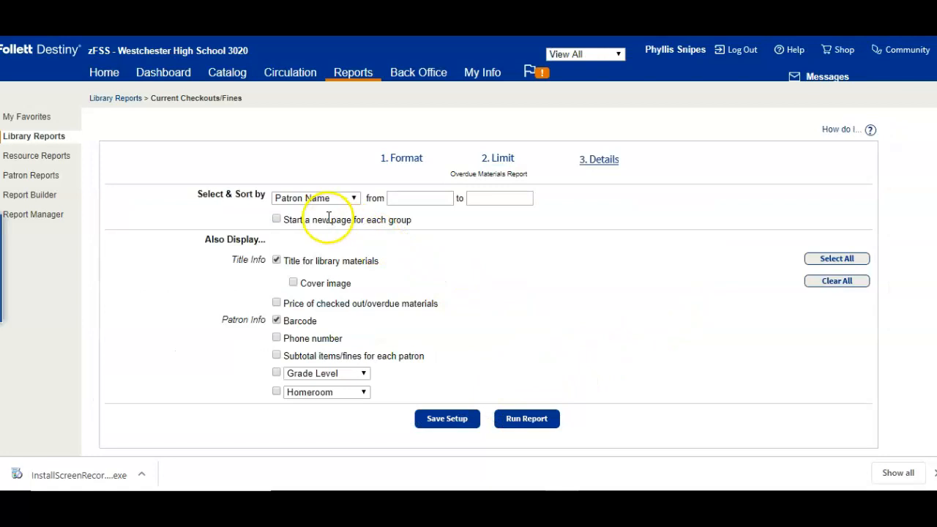
Select and sort the report by Homeroom, using the first listed teacher's homeroom as both start and end of the range
left_click(335, 200)
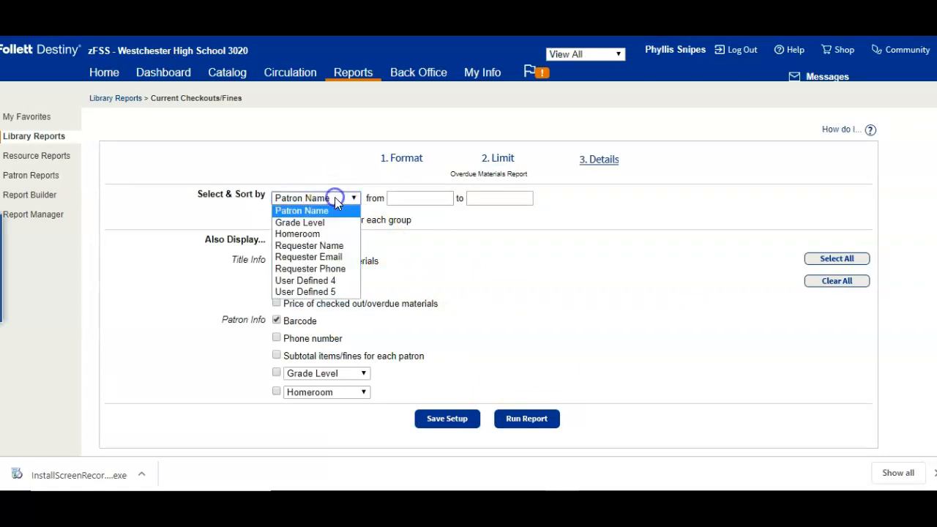
left_click(328, 234)
left_click(414, 198)
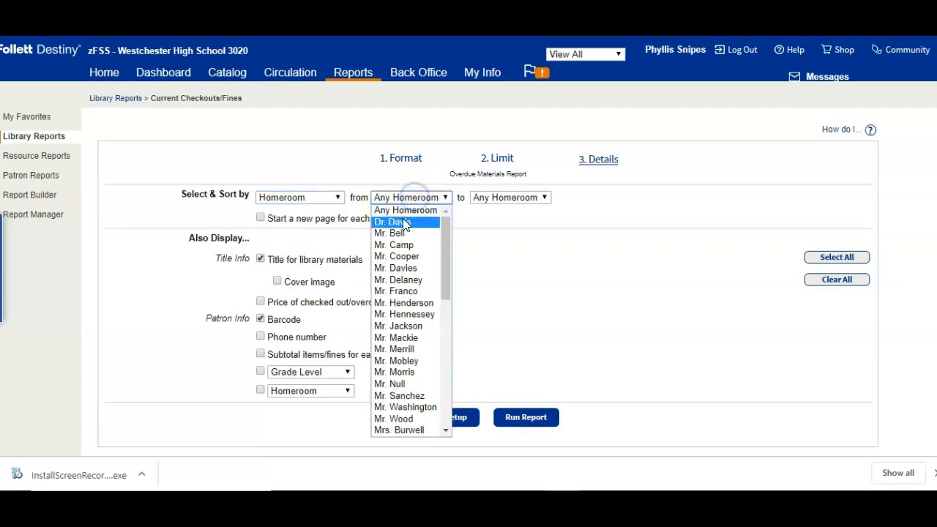
left_click(418, 223)
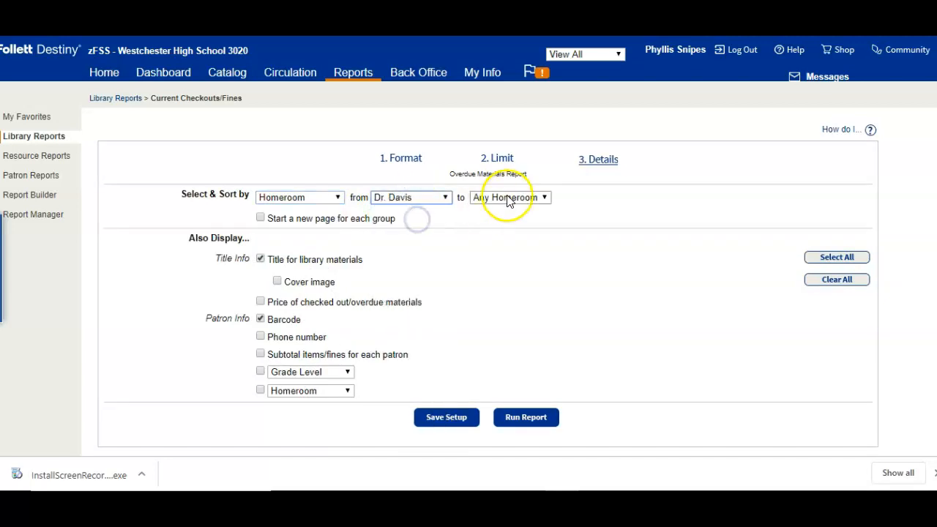
left_click(507, 197)
left_click(506, 223)
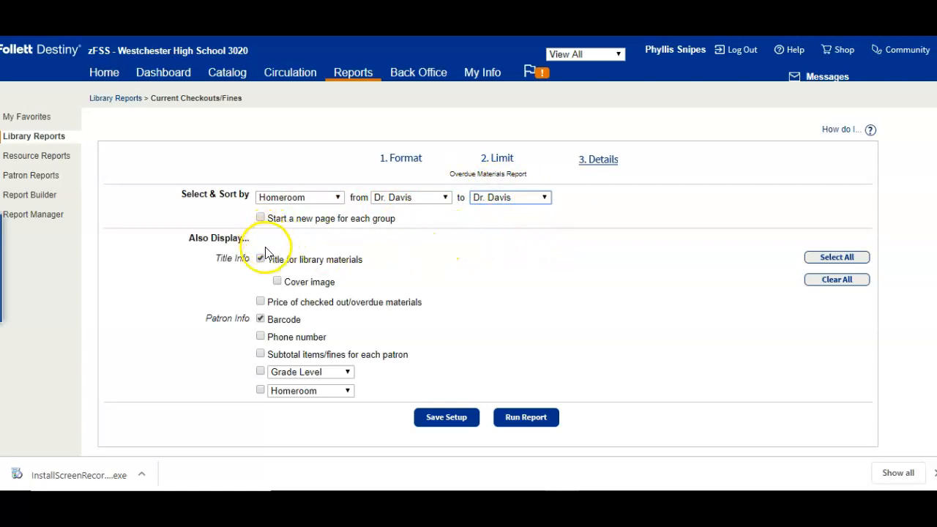
Include cover images with the library material titles and run the report
left_click(278, 283)
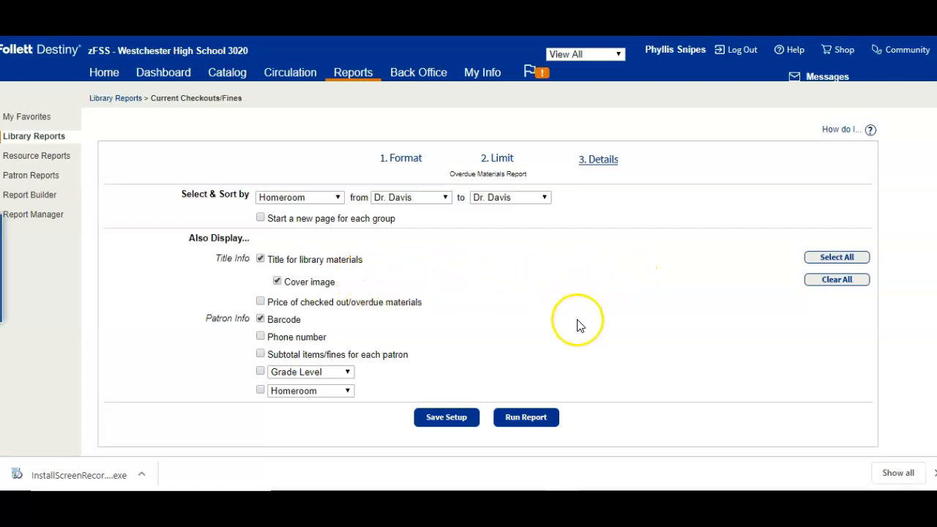
left_click(536, 419)
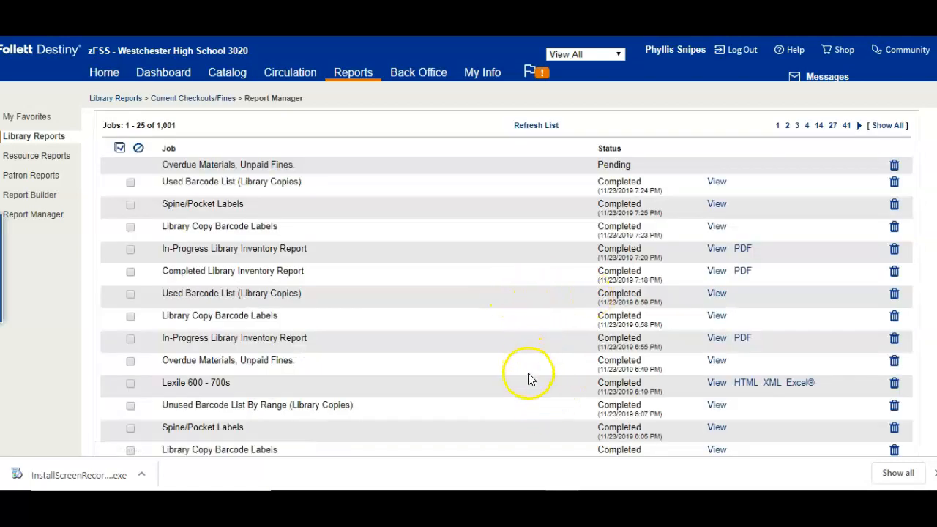
Open the completed Overdue Materials, Unpaid Fines report, examine its homeroom listings through the last page, and return to the job list
left_click(719, 362)
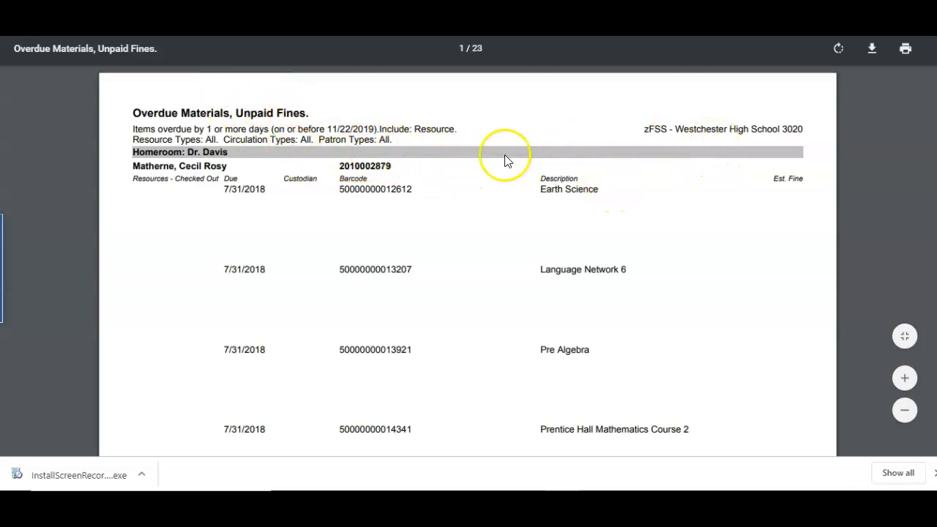
scroll(512, 161, "down", 1)
scroll(513, 160, "down", 3)
scroll(515, 160, "up", 2)
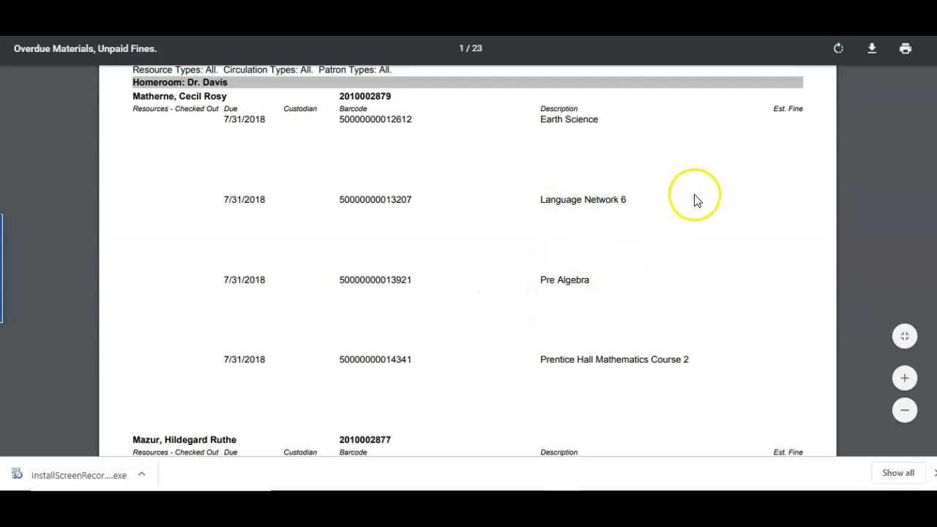
scroll(708, 180, "down", 3)
scroll(719, 189, "down", 10)
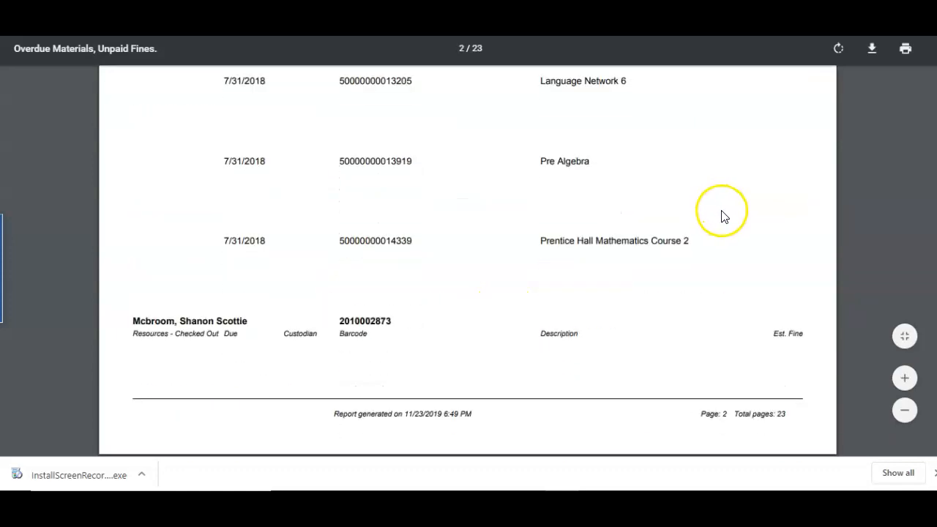
scroll(725, 252, "down", 10)
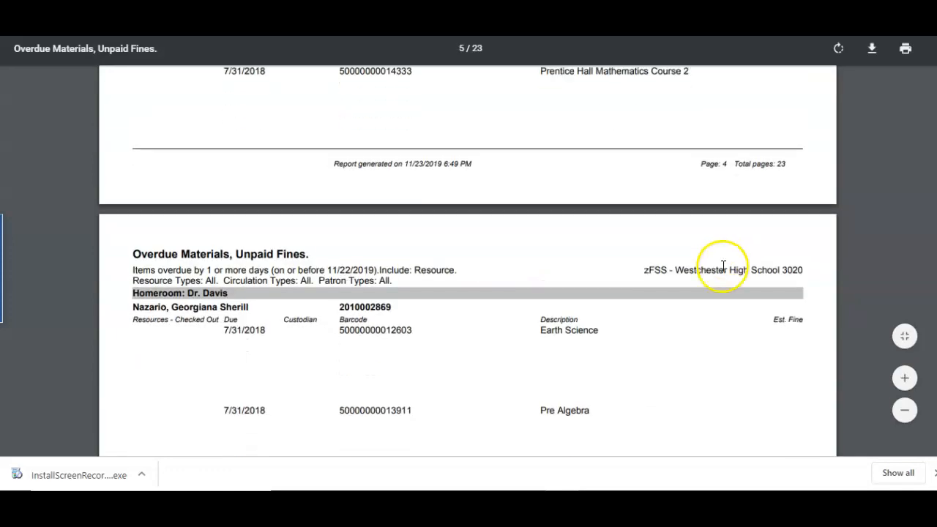
scroll(721, 275, "down", 10)
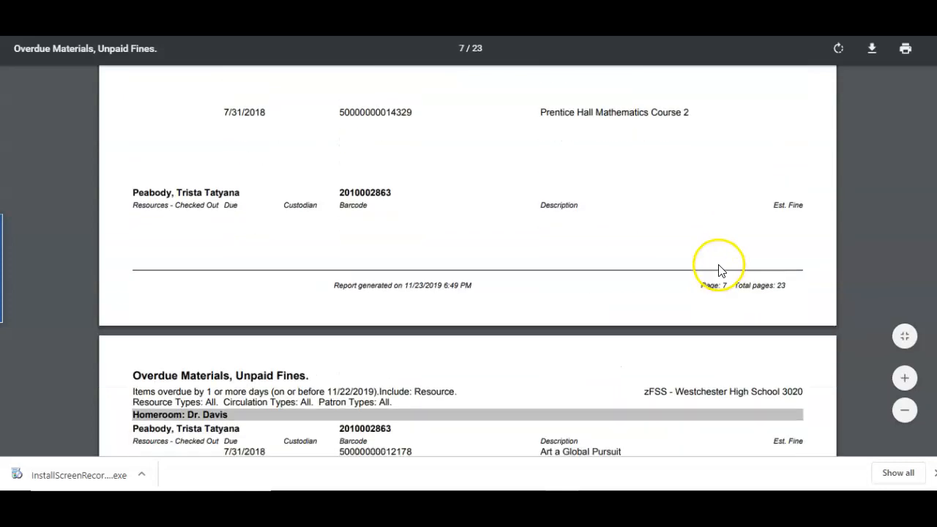
scroll(699, 272, "down", 12)
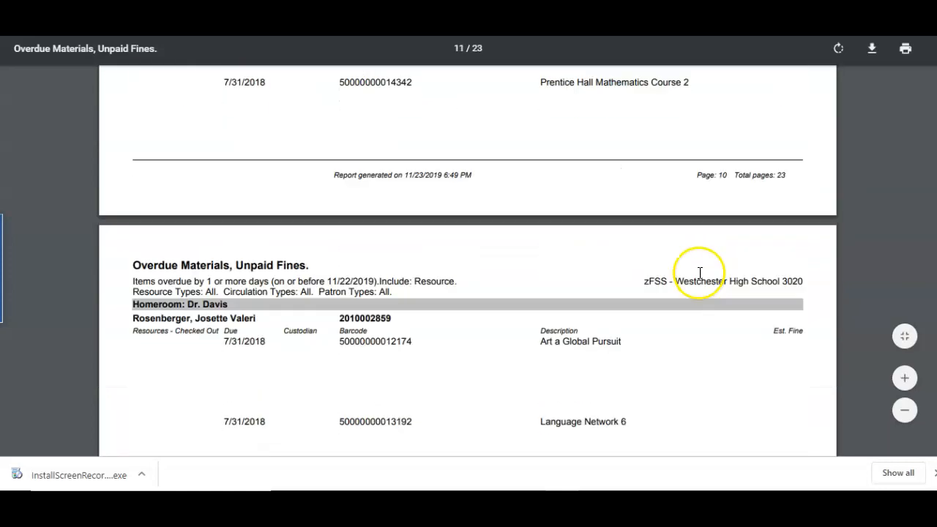
scroll(695, 278, "down", 12)
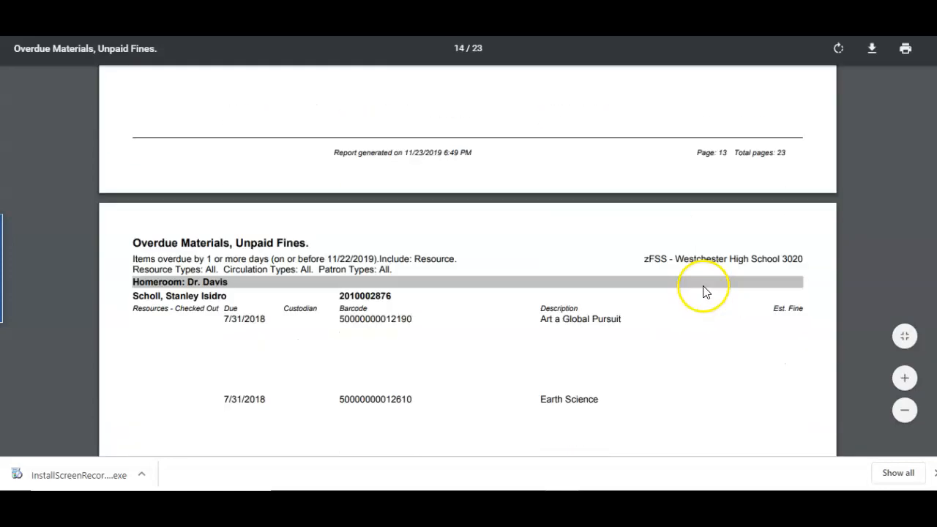
scroll(706, 285, "down", 12)
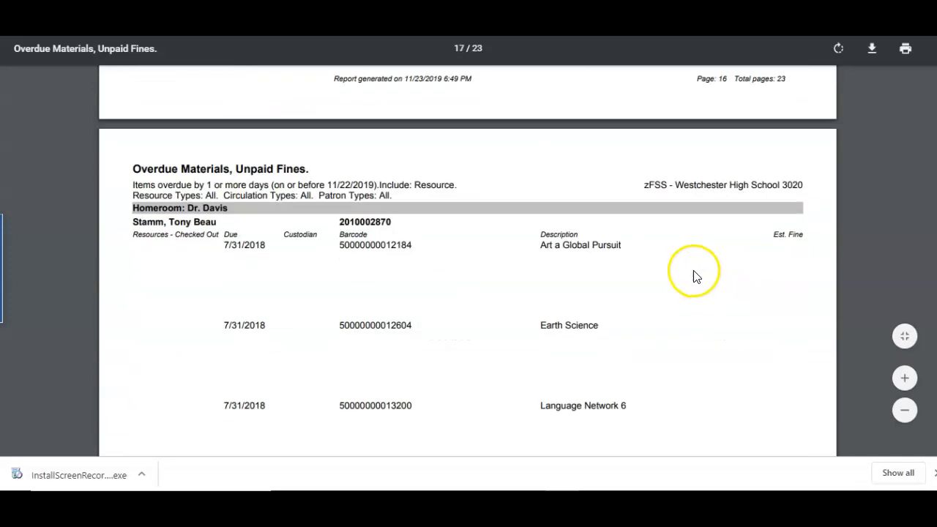
scroll(714, 300, "down", 12)
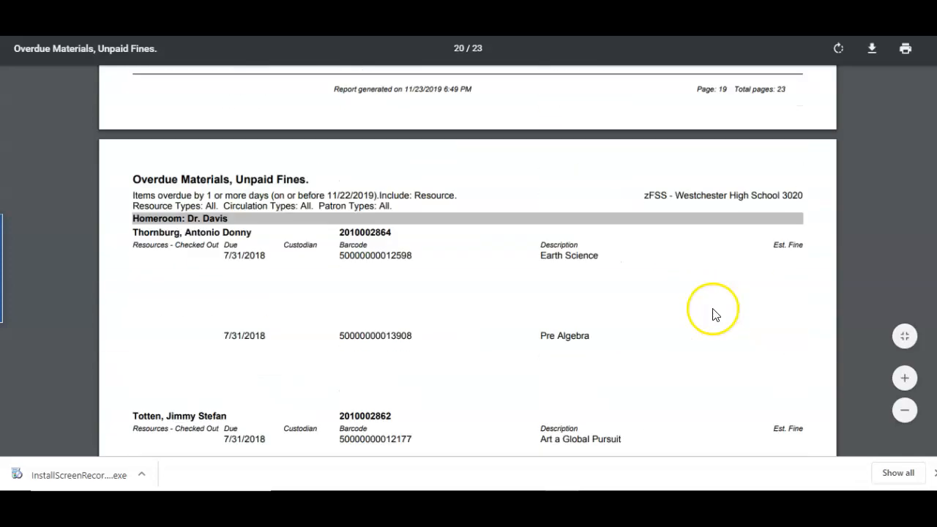
scroll(714, 311, "down", 10)
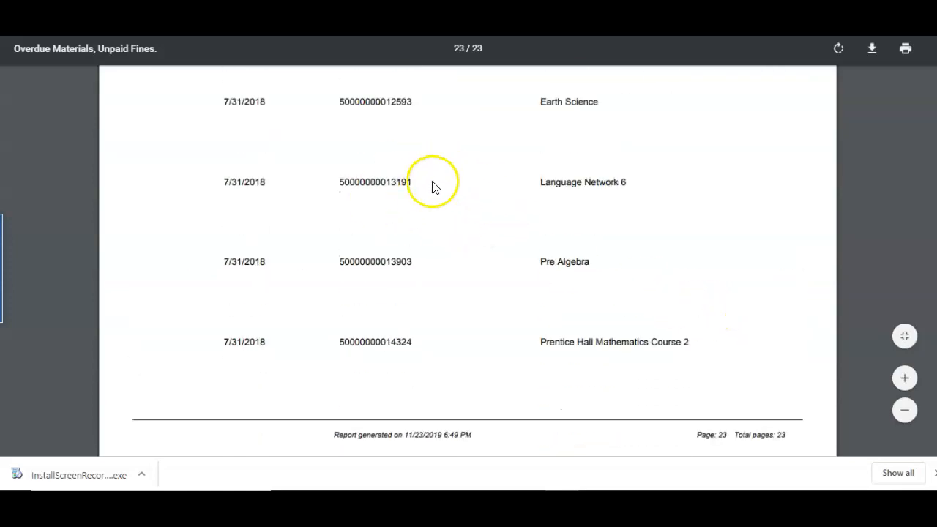
scroll(520, 235, "down", 1)
scroll(520, 235, "up", 8)
scroll(570, 231, "up", 15)
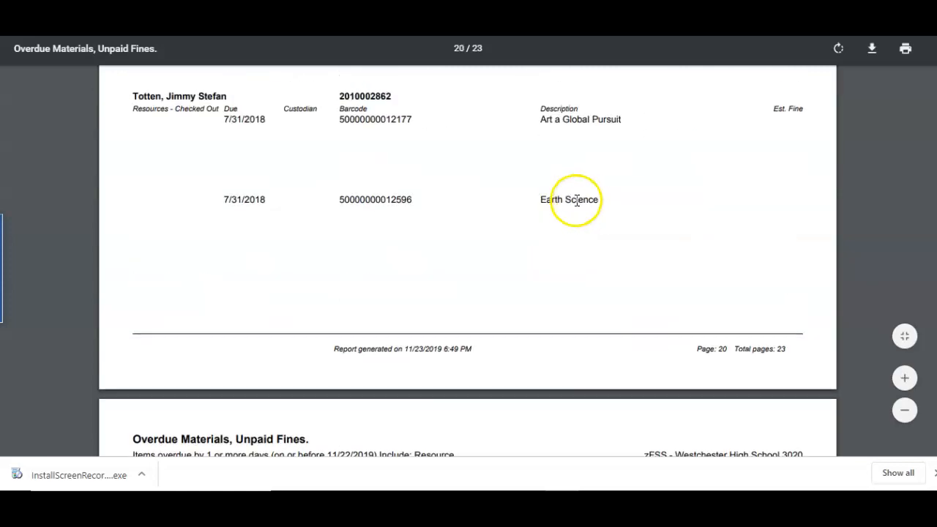
left_click_drag(936, 366, 936, 53)
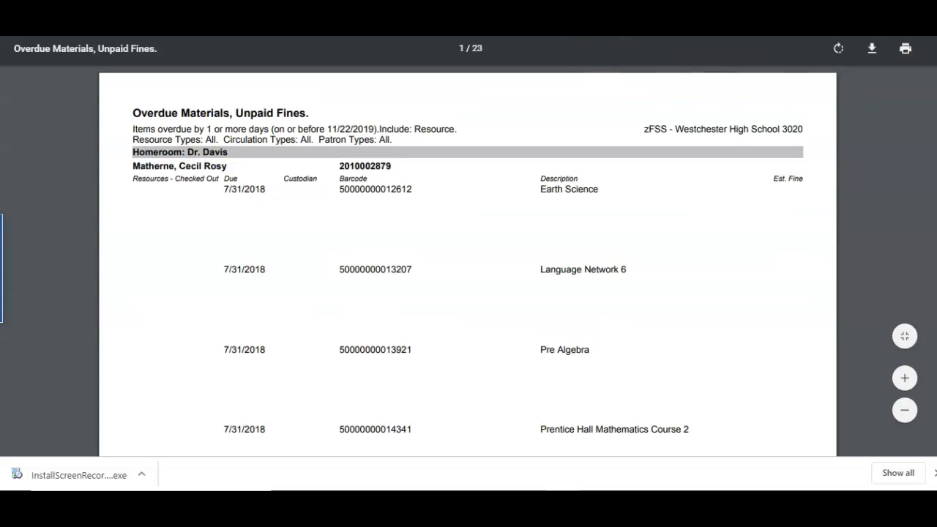
left_click(421, 7)
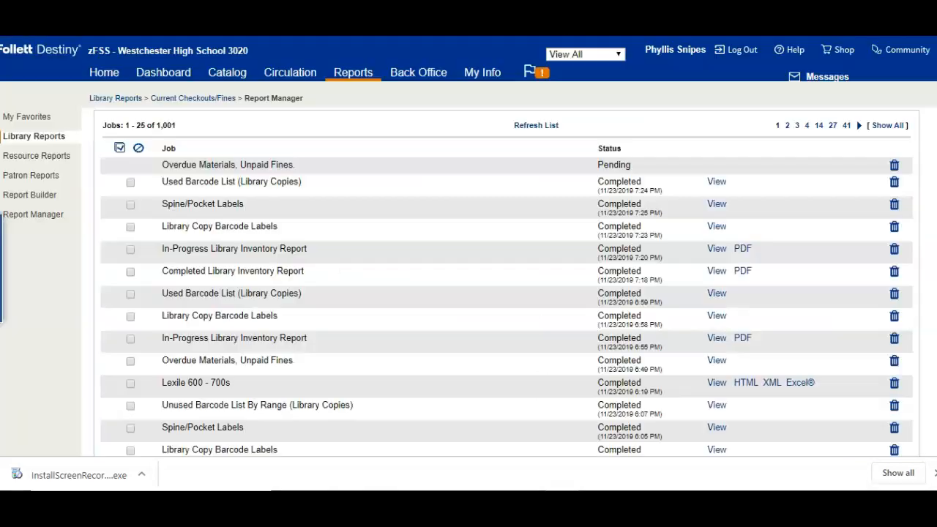
Start a new library materials inventory in Back Office and name it Fall 2019_3
left_click(109, 82)
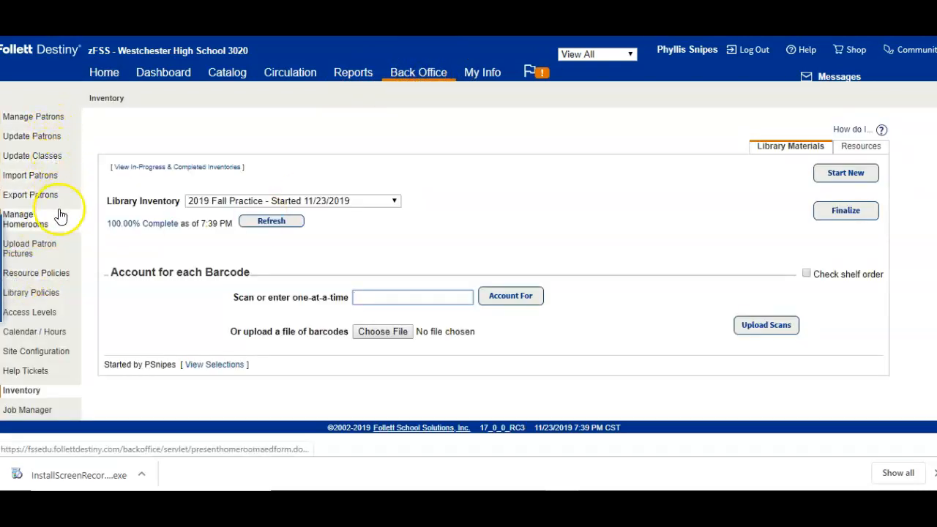
left_click(34, 399)
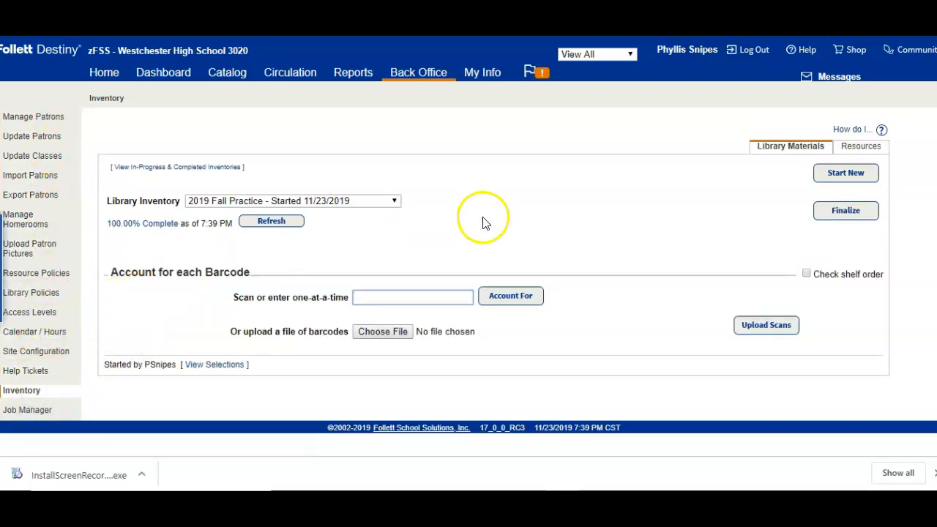
left_click(846, 174)
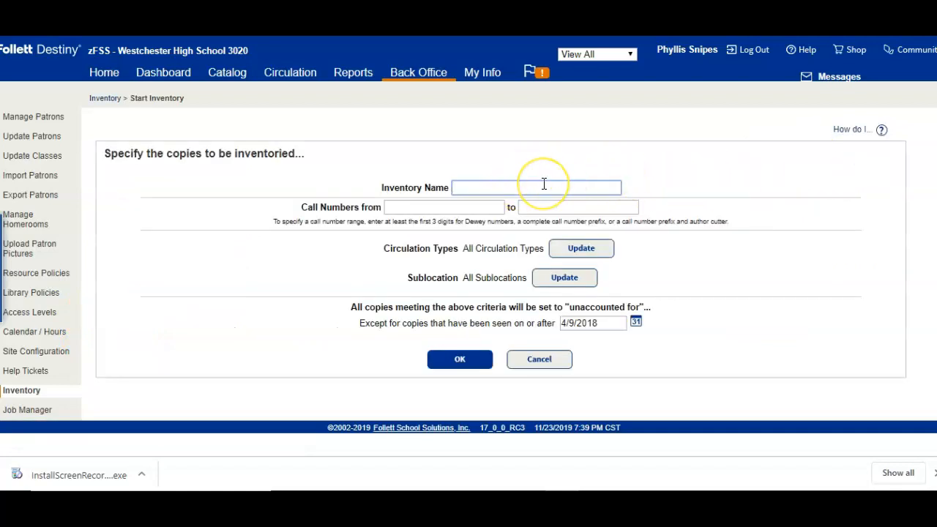
type("Fall 201")
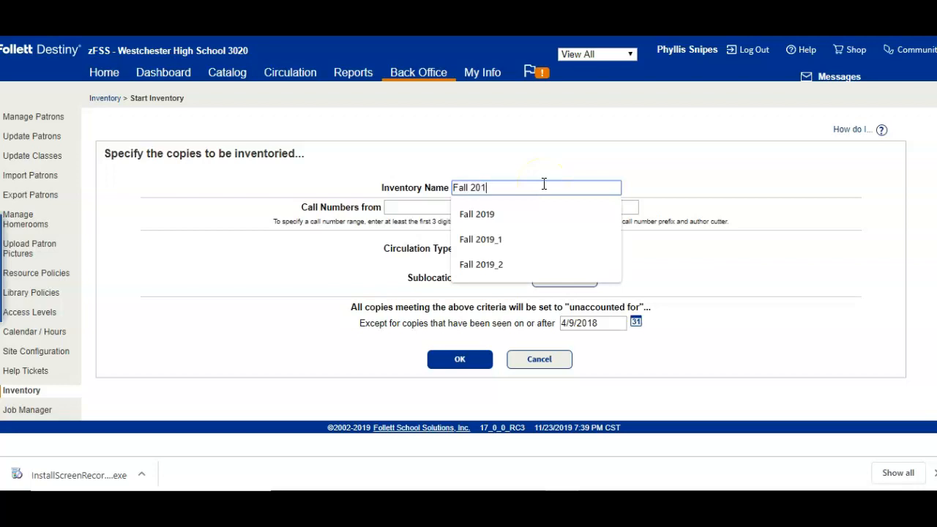
type("9_3")
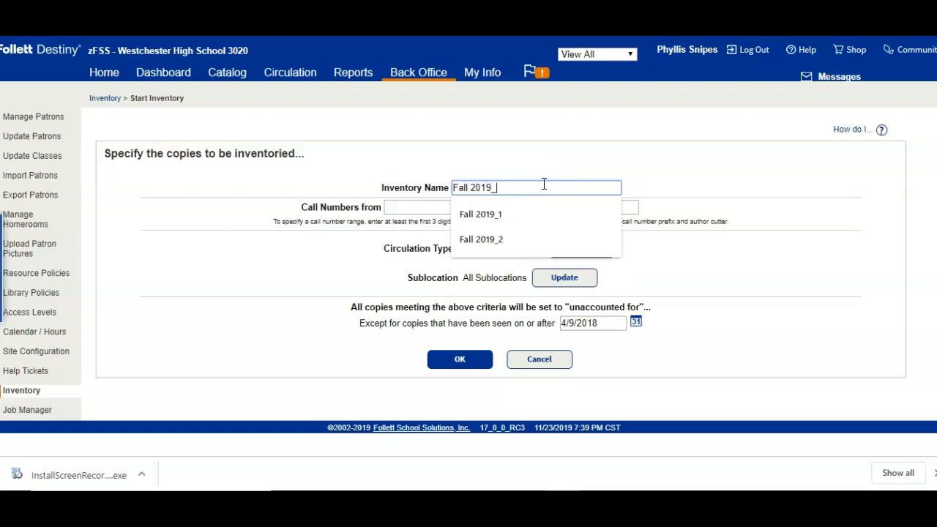
Limit the inventory to call numbers 000 to 999, then submit it and confirm starting it
left_click(416, 207)
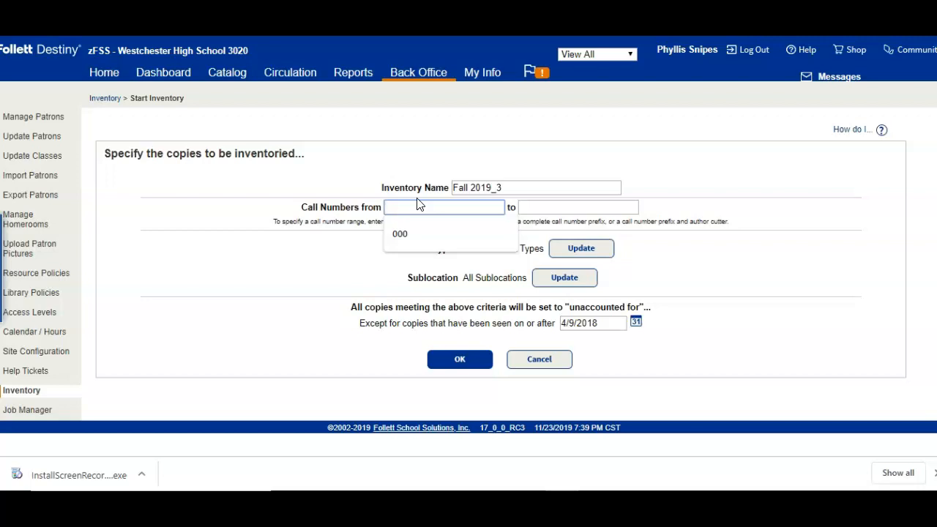
left_click(416, 227)
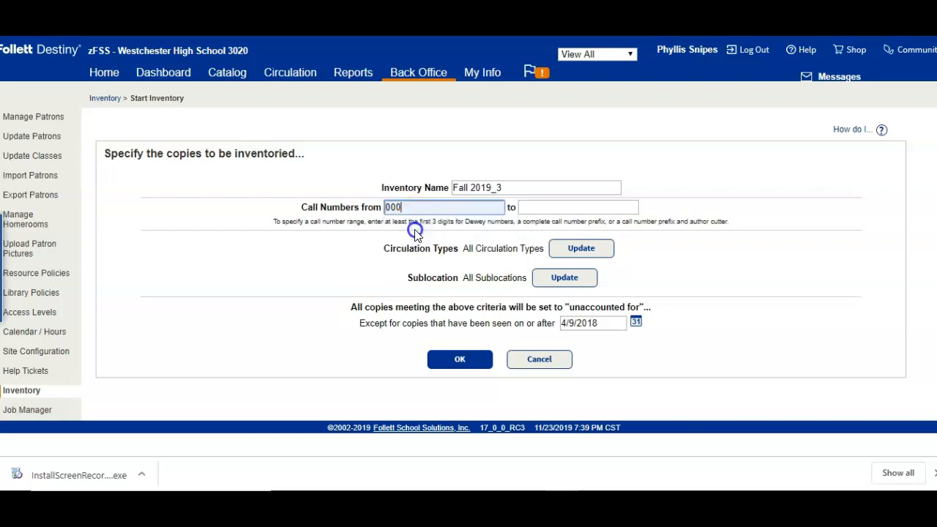
left_click(585, 208)
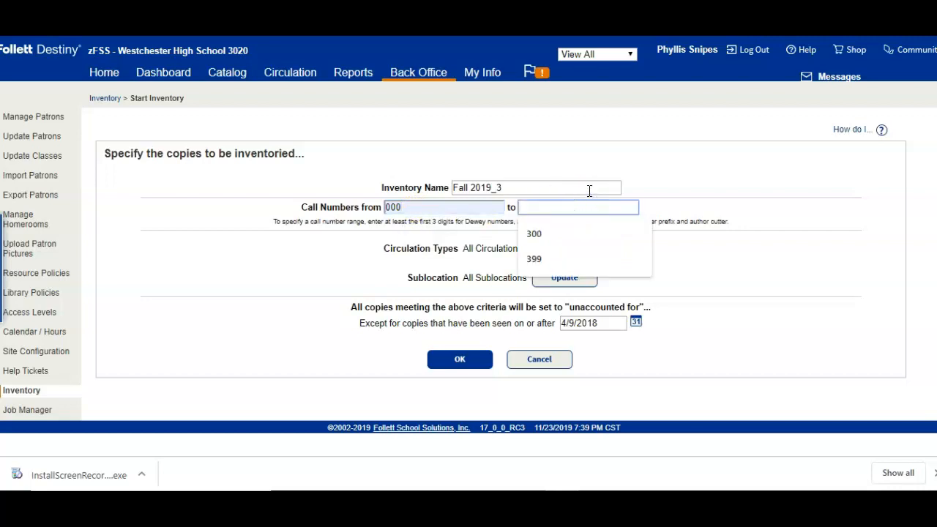
type("999")
triple_click(790, 207)
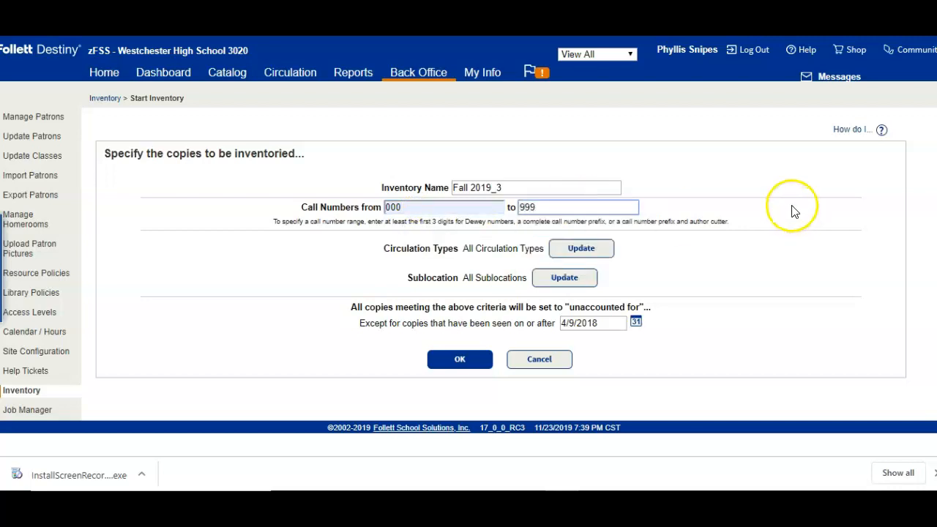
left_click(752, 169)
left_click(461, 360)
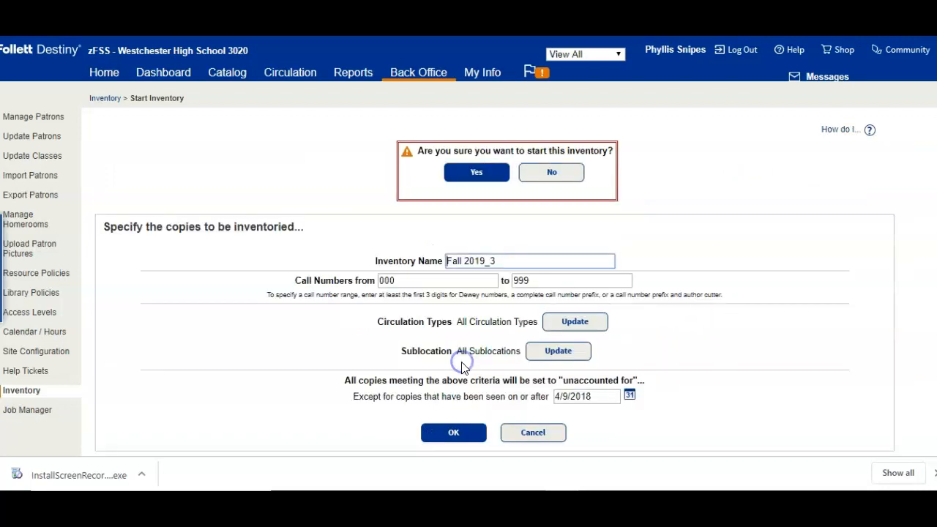
left_click(478, 171)
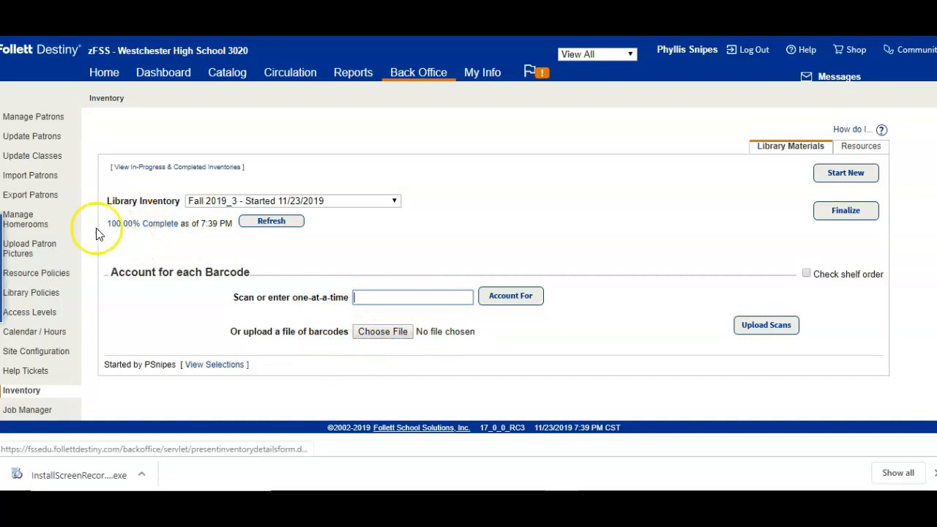
Open the progress details of the Fall 2019_3 inventory and run a report on copies in the inventory
left_click(136, 234)
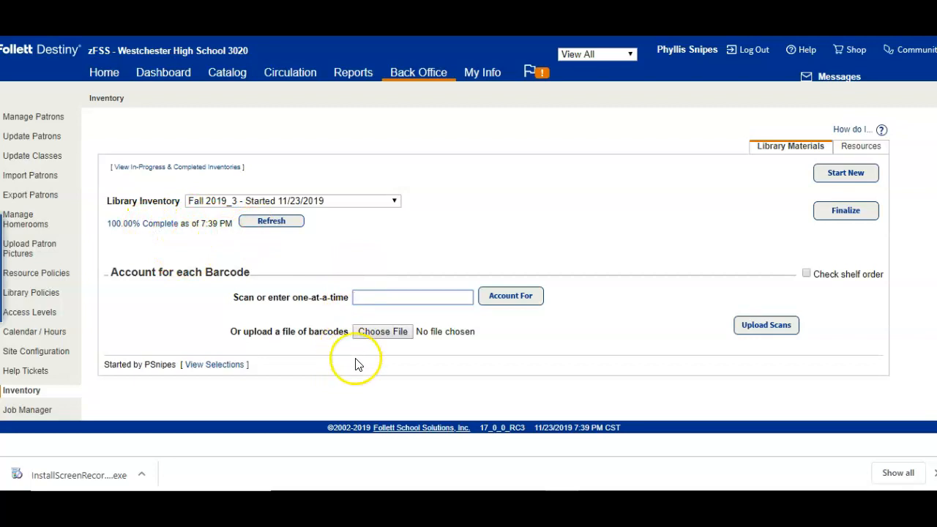
left_click(150, 225)
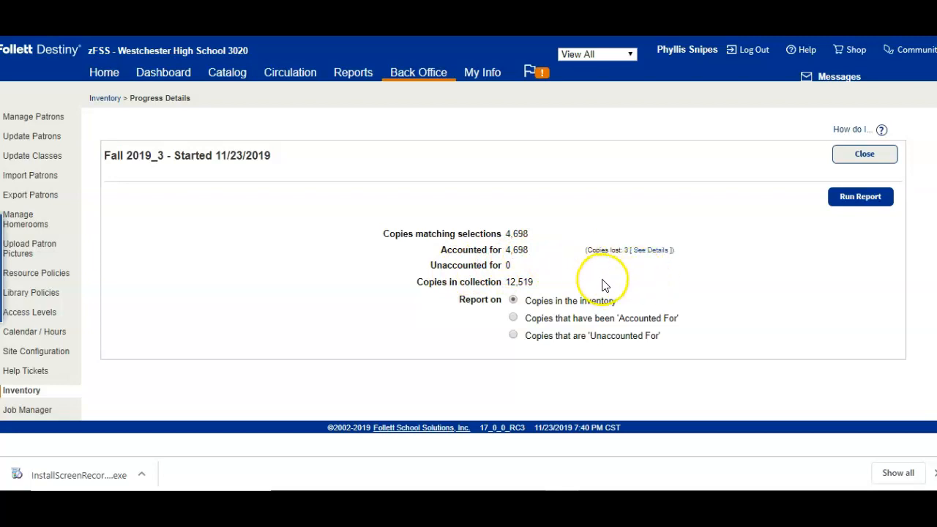
left_click(860, 199)
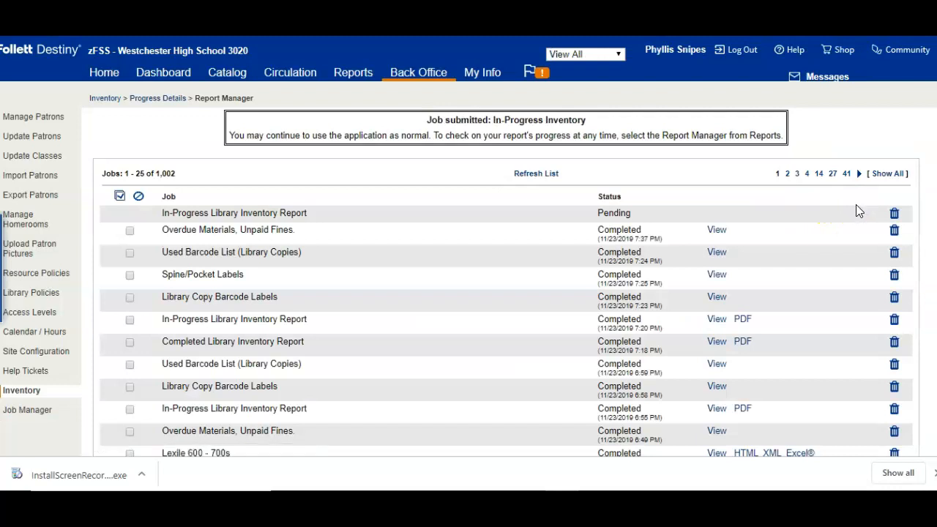
Open the PDF of the In-Progress Library Inventory Report completed at 7:20 PM, examine its columns and Last Seen dates, and return to the job list
left_click(742, 322)
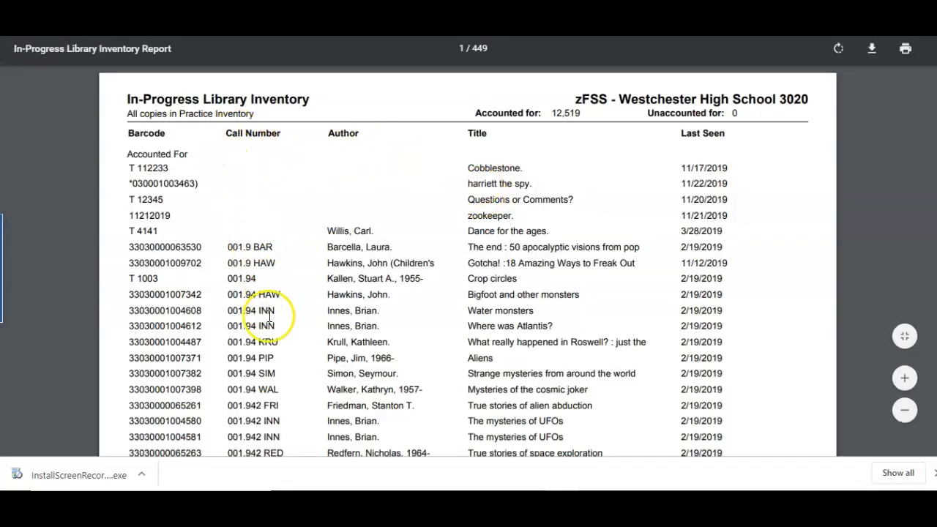
scroll(546, 197, "down", 1)
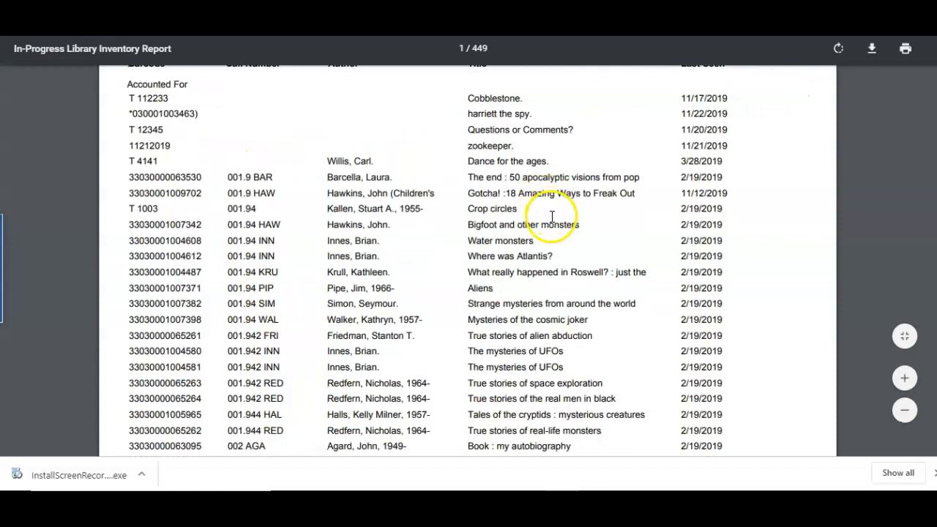
scroll(566, 232, "up", 1)
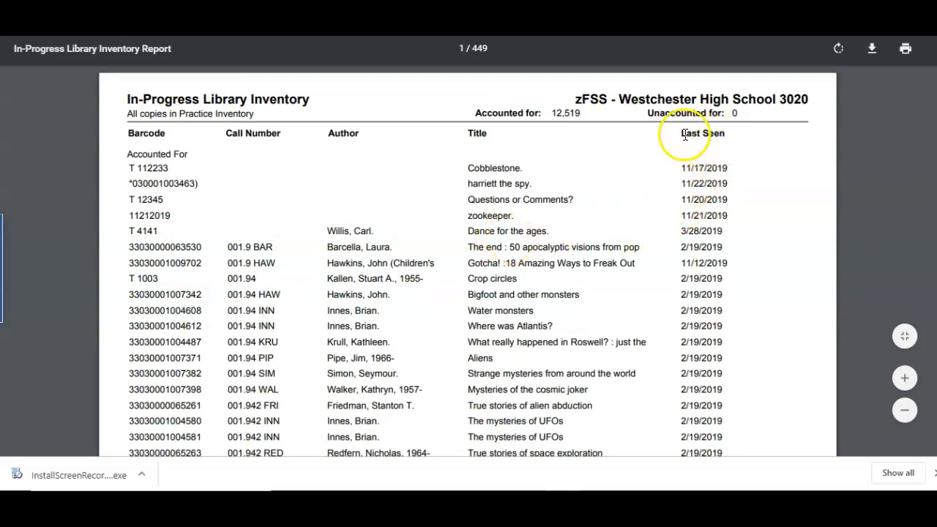
left_click(734, 134)
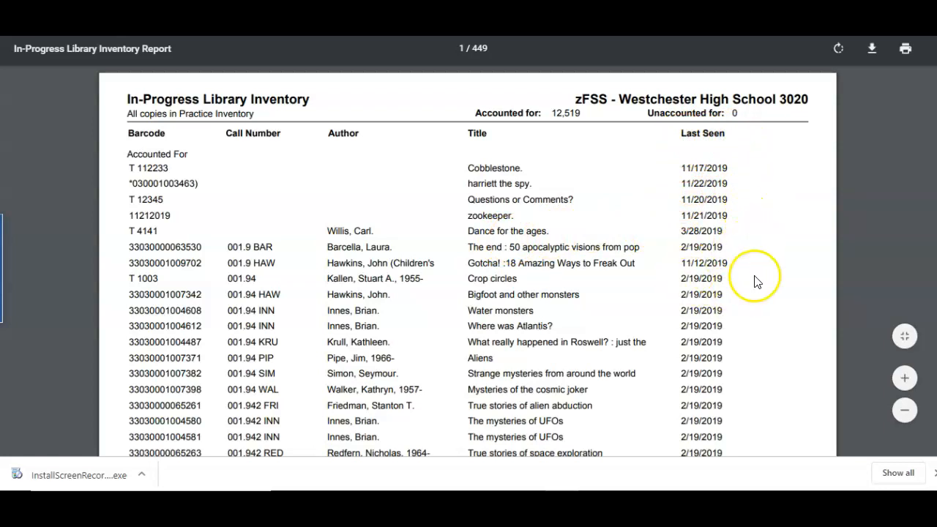
scroll(740, 271, "down", 3)
scroll(740, 271, "up", 2)
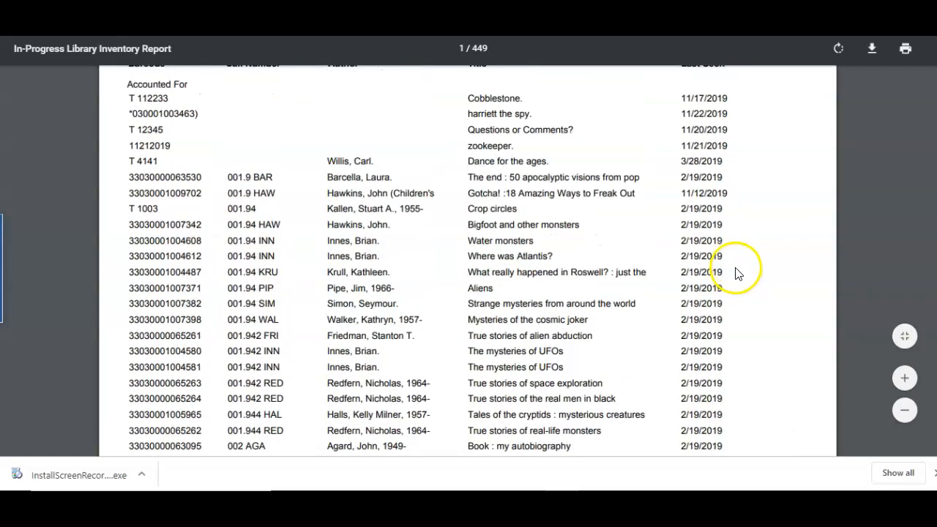
scroll(627, 236, "up", 1)
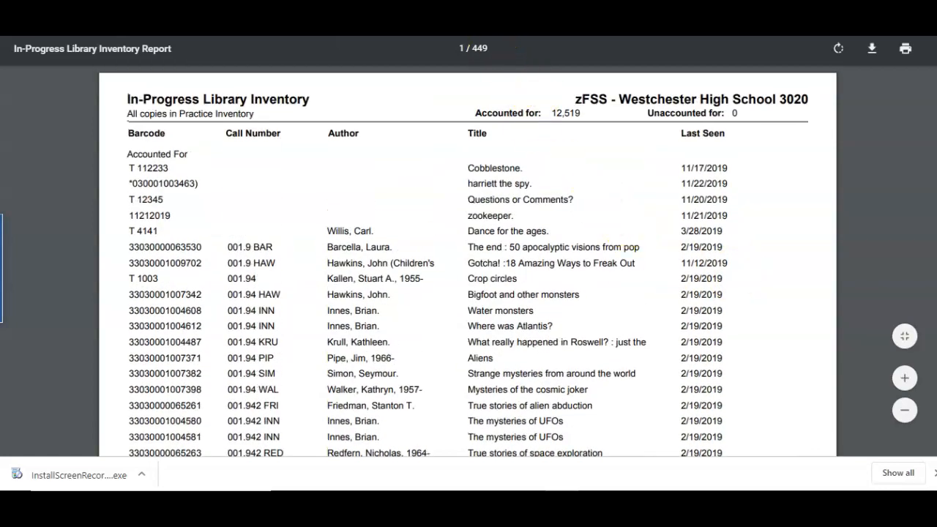
left_click(506, 38)
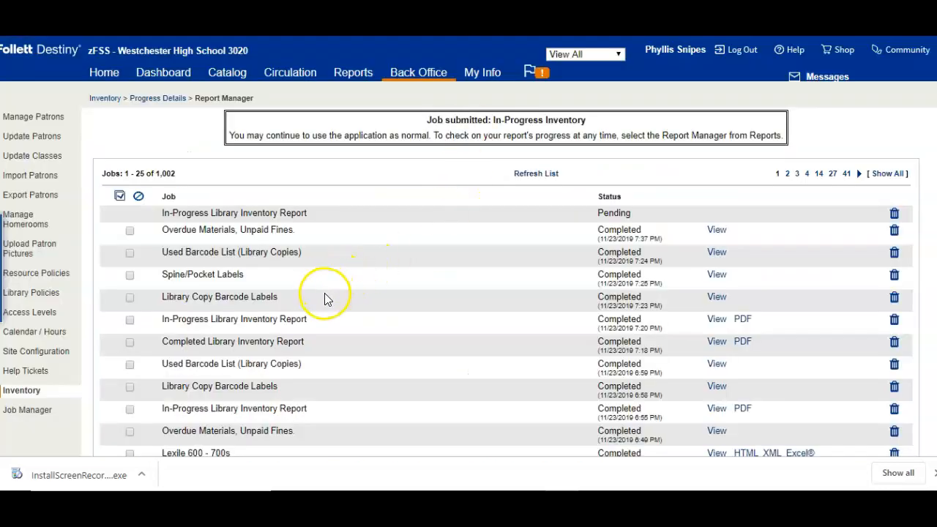
Go to the library reports and open the Barcode Labels report for used library copies
left_click(98, 76)
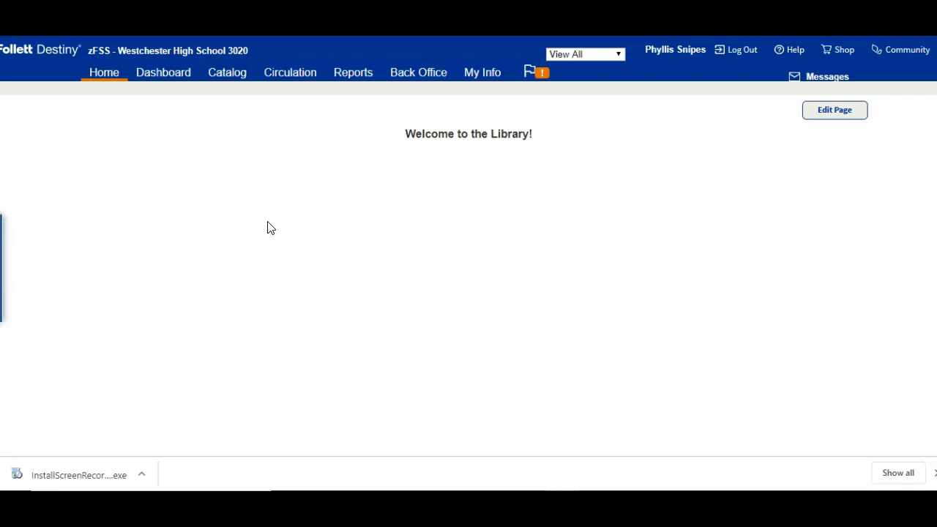
left_click(356, 76)
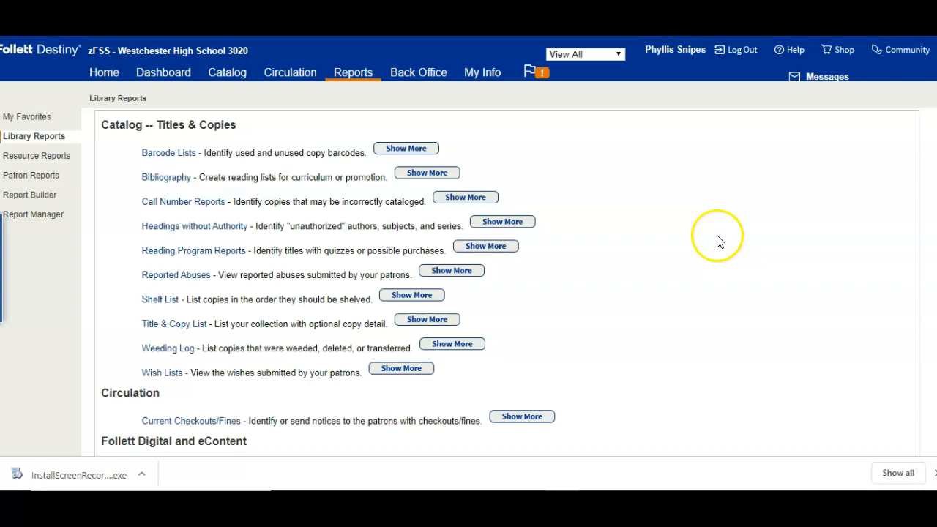
scroll(718, 242, "down", 2)
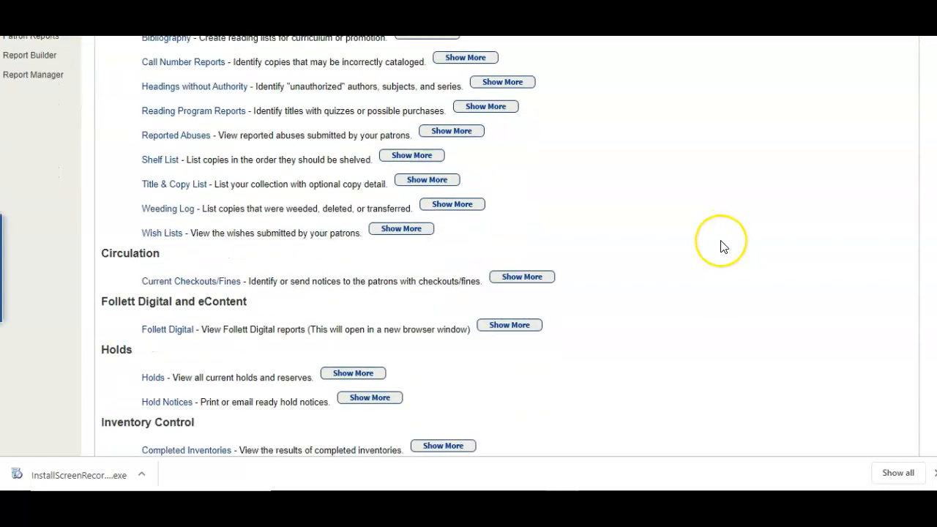
scroll(721, 247, "down", 3)
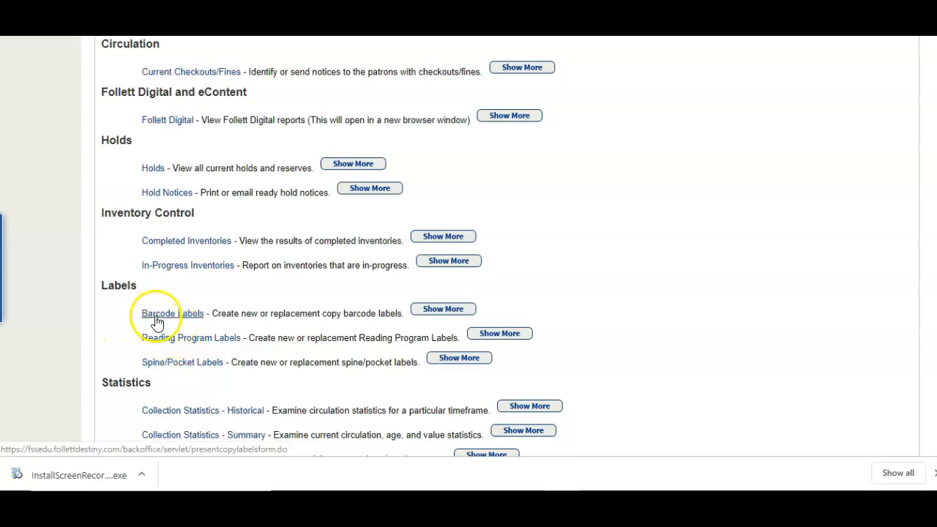
left_click(156, 321)
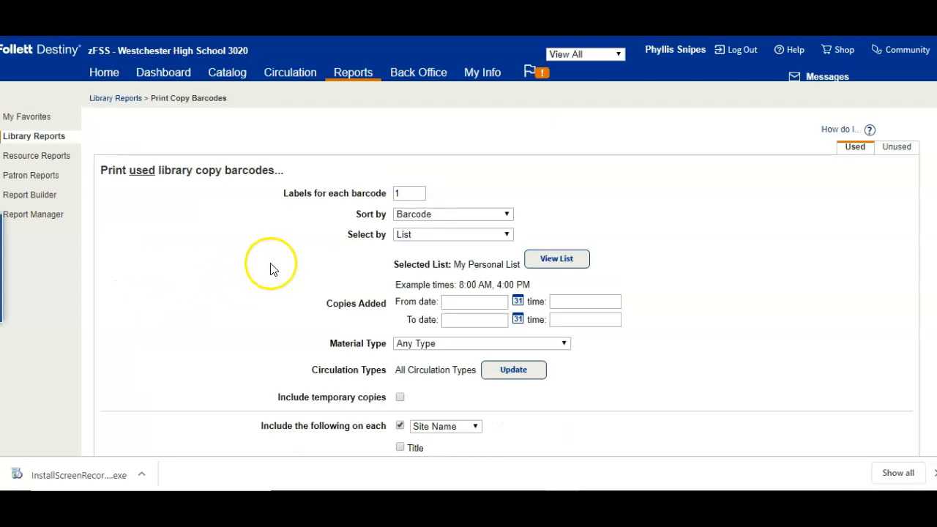
Include the title, author and call number on each barcode label
left_click(469, 302)
scroll(366, 317, "down", 2)
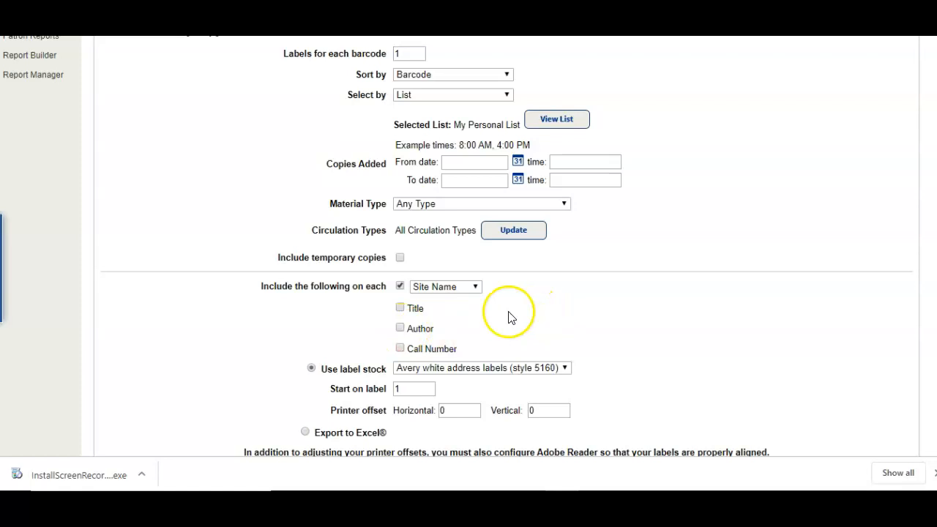
left_click(400, 309)
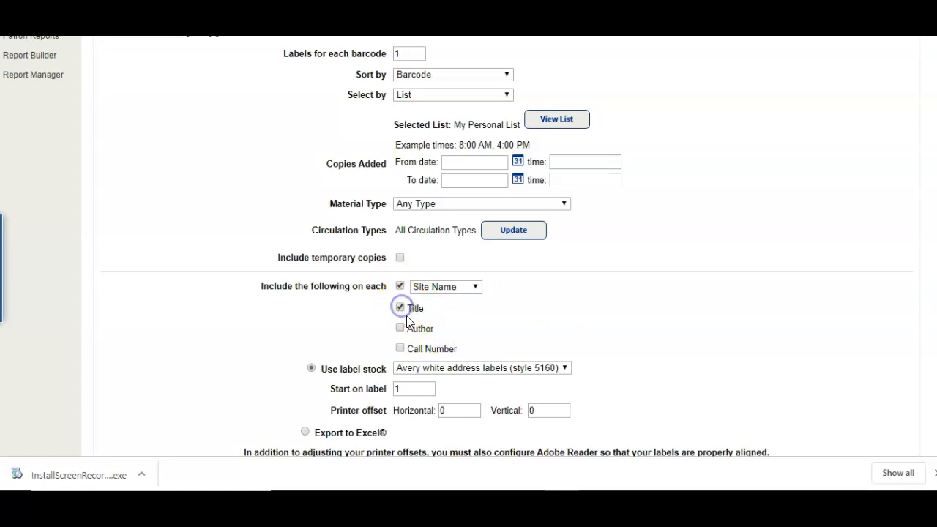
left_click(401, 329)
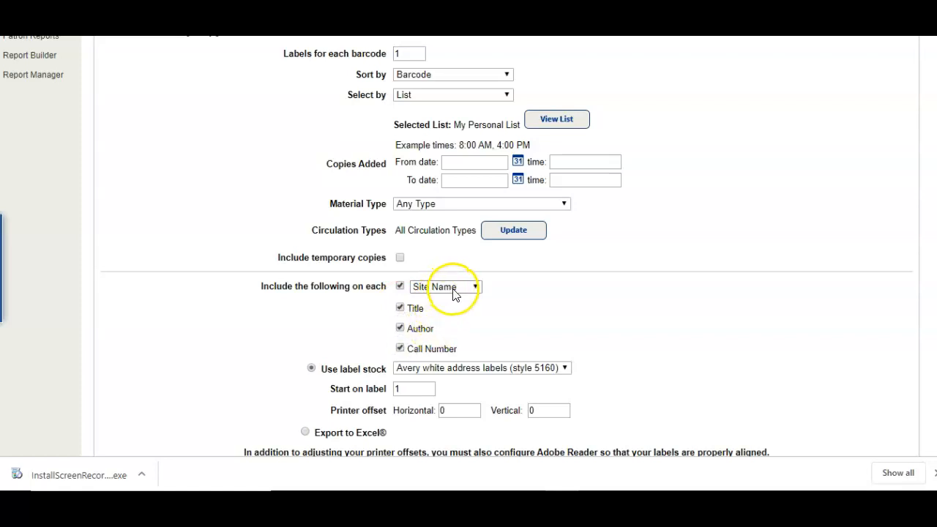
Try District Name as the name on each label, then restore Site Name
left_click(453, 288)
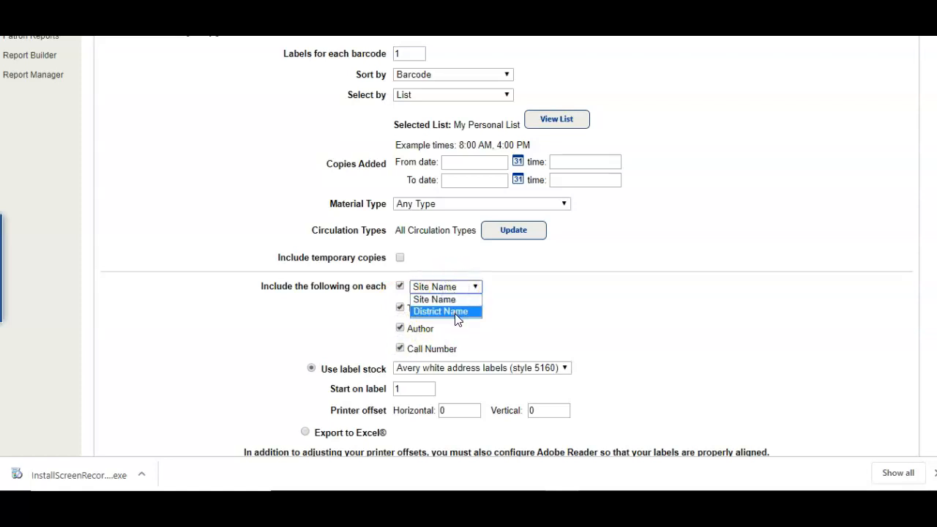
left_click(455, 312)
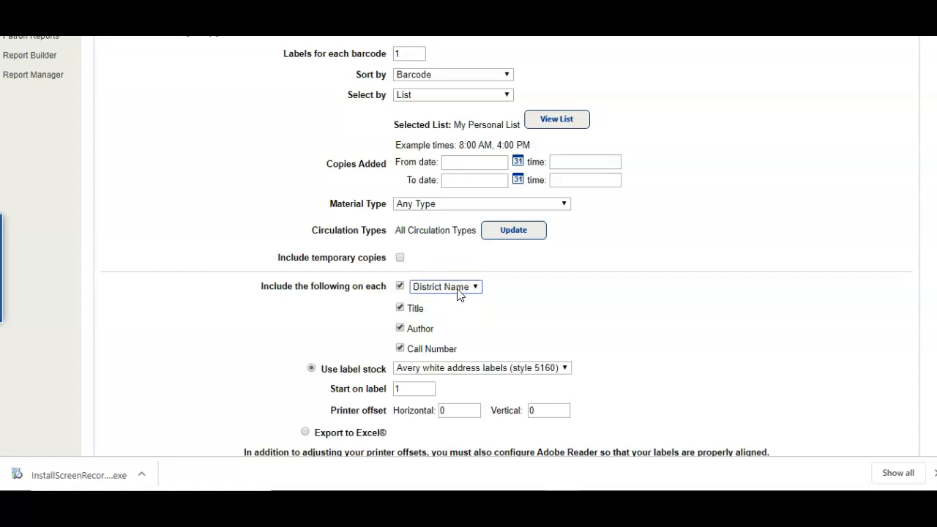
left_click(459, 287)
left_click(456, 299)
Run the barcode labels report and view the Library Copy Barcode Labels job completed at 7:23 PM
scroll(723, 311, "down", 1)
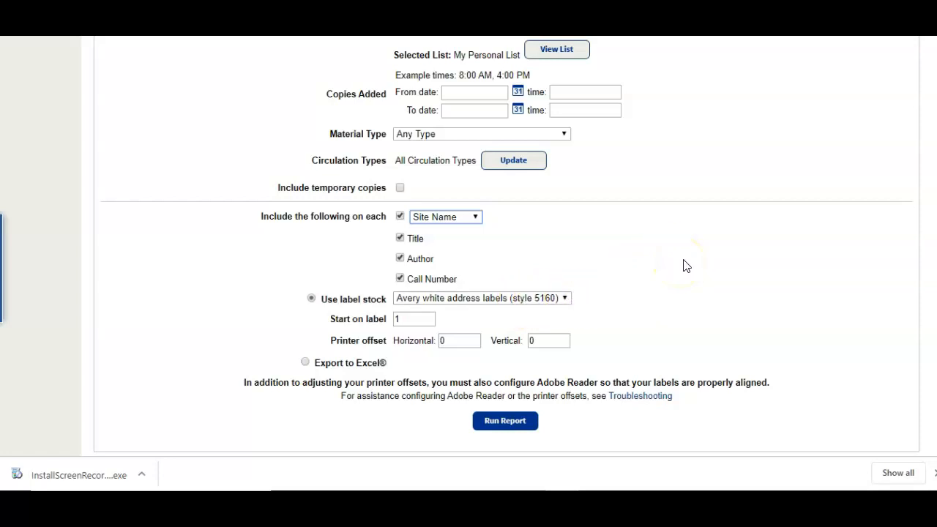
scroll(677, 264, "down", 1)
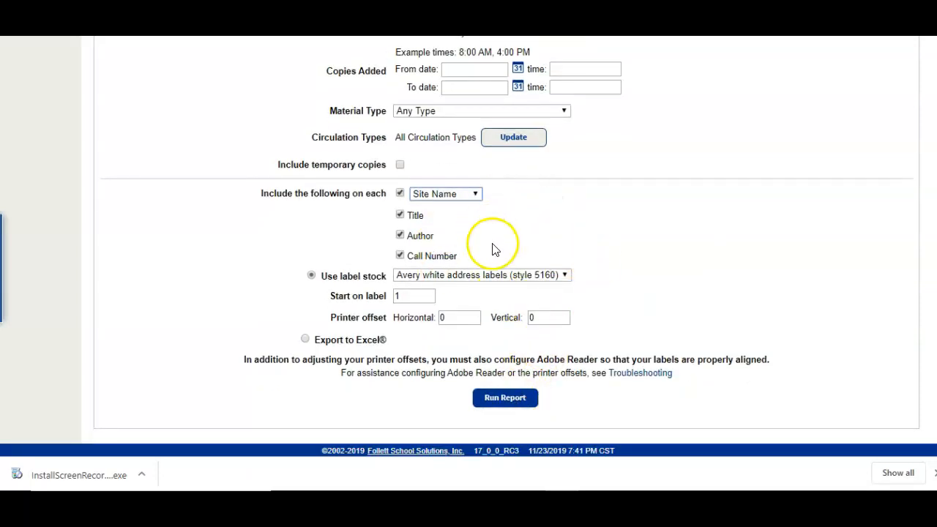
left_click(524, 397)
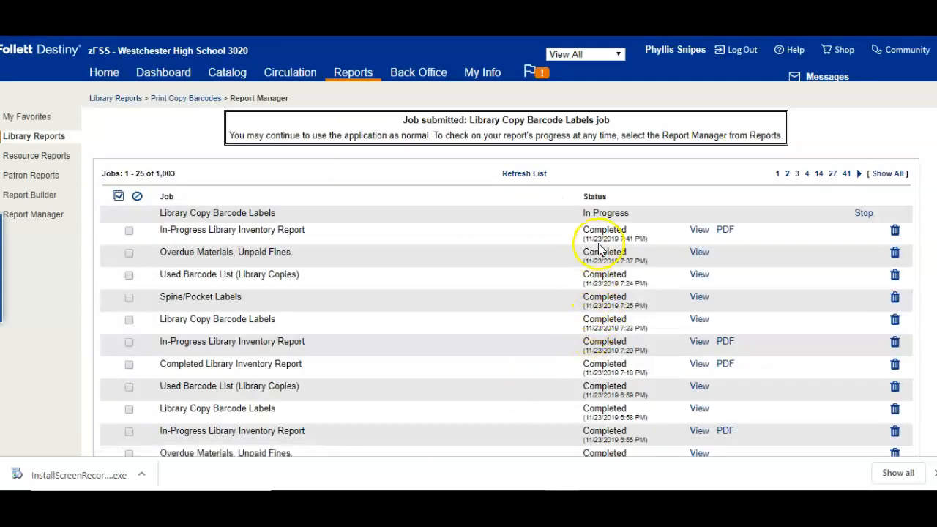
left_click(697, 319)
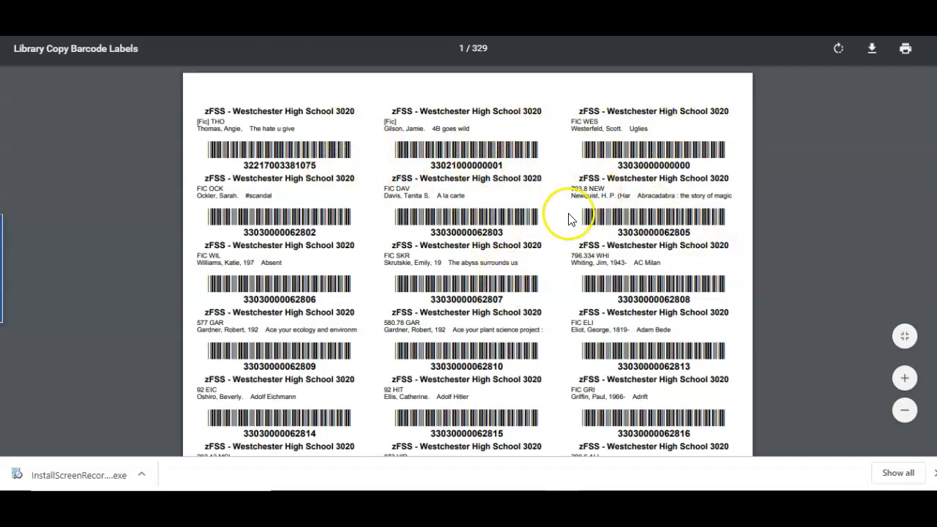
Look over the generated barcode labels document and return to the list of report jobs
scroll(569, 242, "down", 2)
scroll(569, 242, "up", 2)
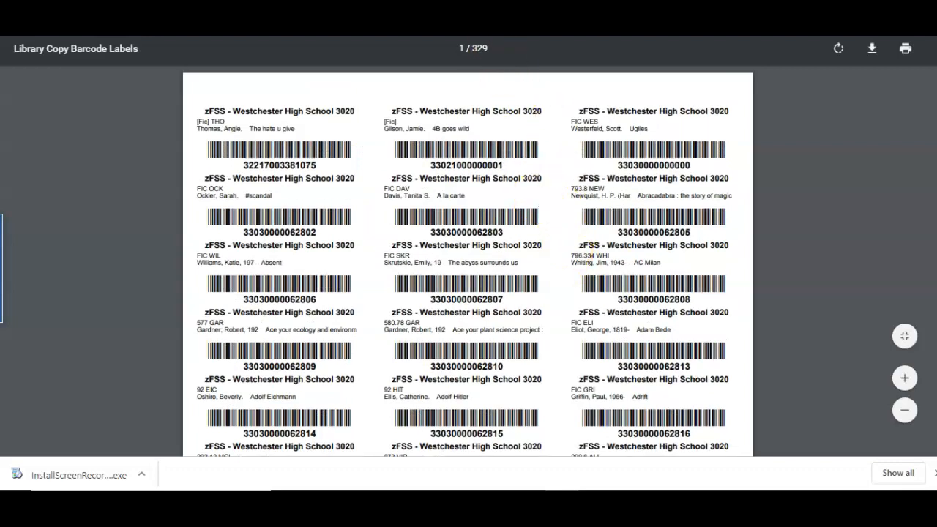
left_click(432, 7)
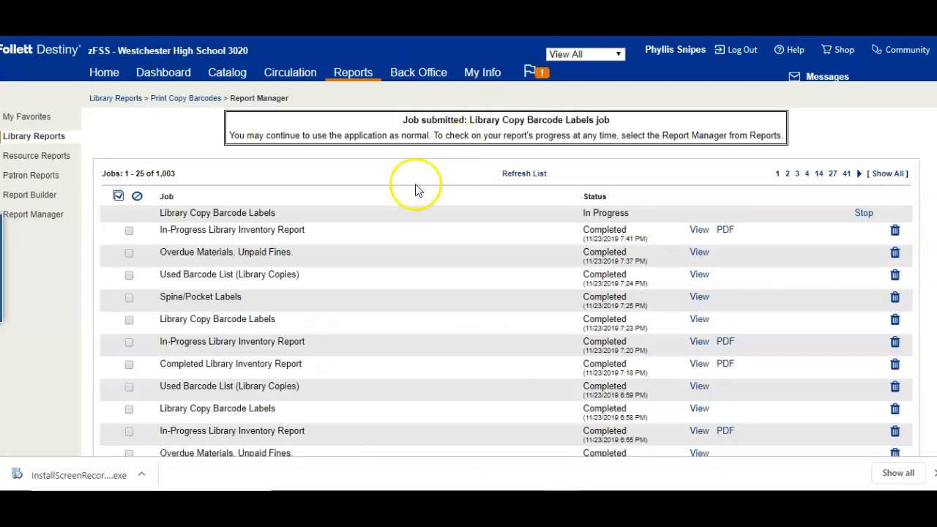
Go to the library reports and open the Collection Statistics - Summary report
left_click(291, 73)
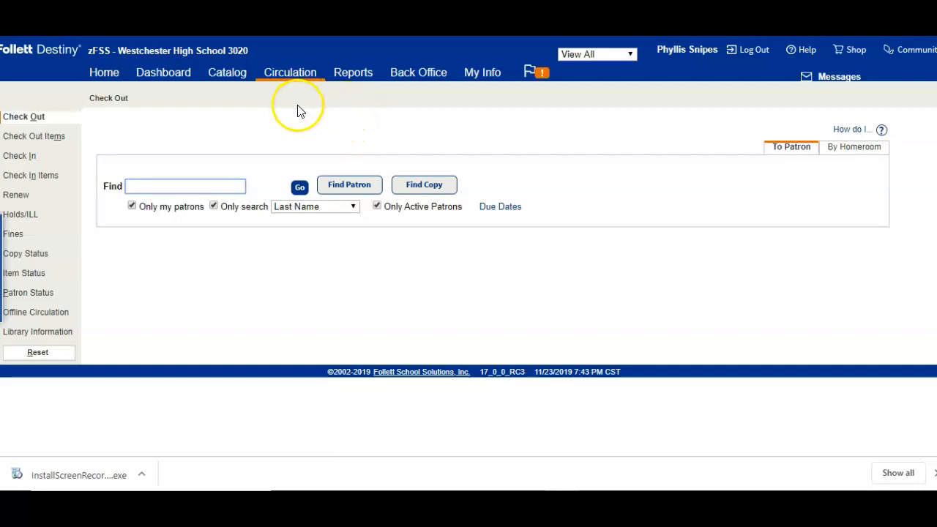
left_click(104, 76)
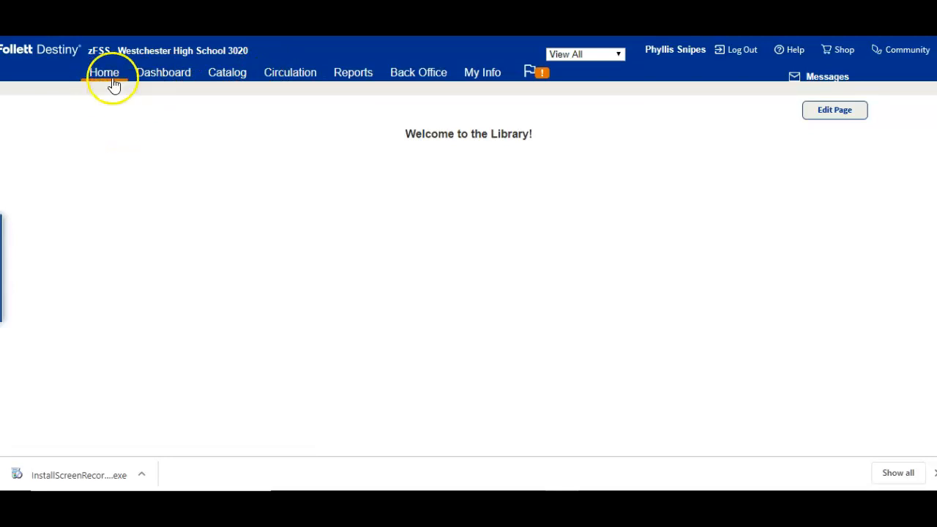
left_click(358, 77)
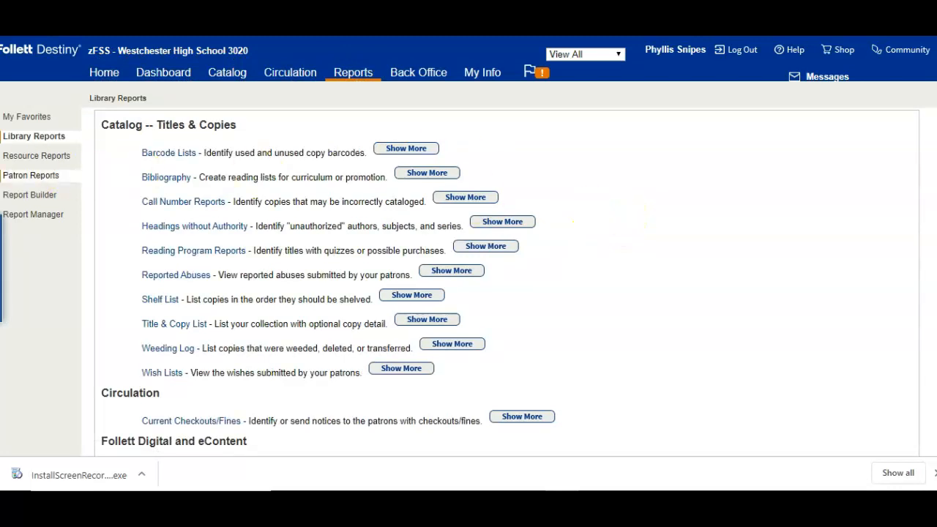
scroll(729, 211, "down", 2)
scroll(729, 212, "down", 3)
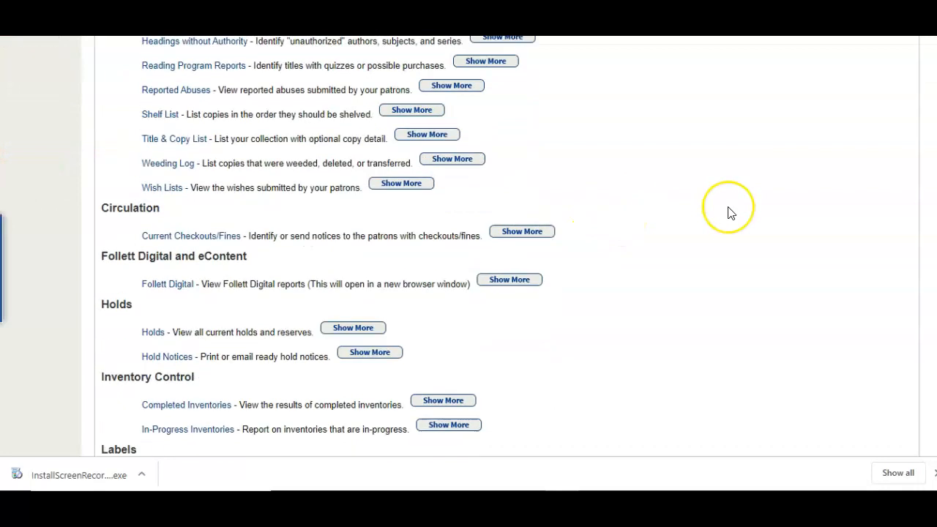
scroll(673, 252, "down", 1)
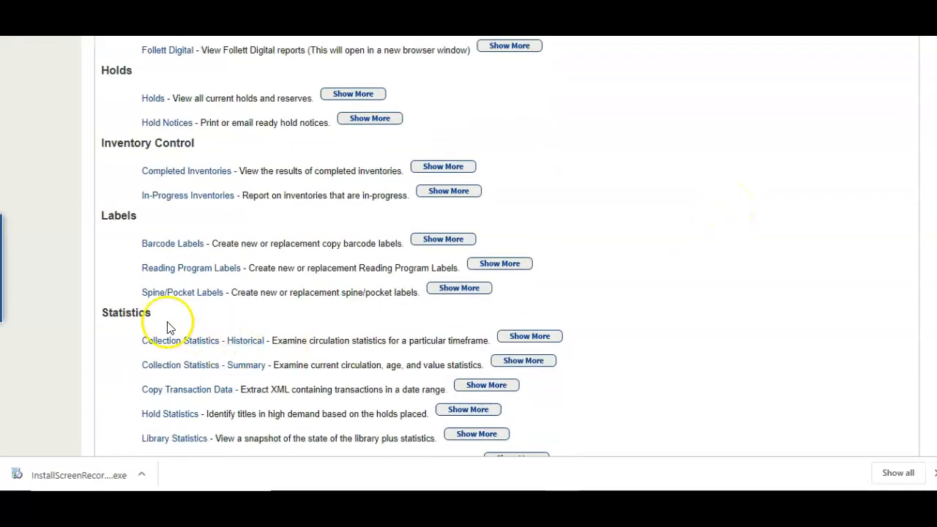
left_click(196, 365)
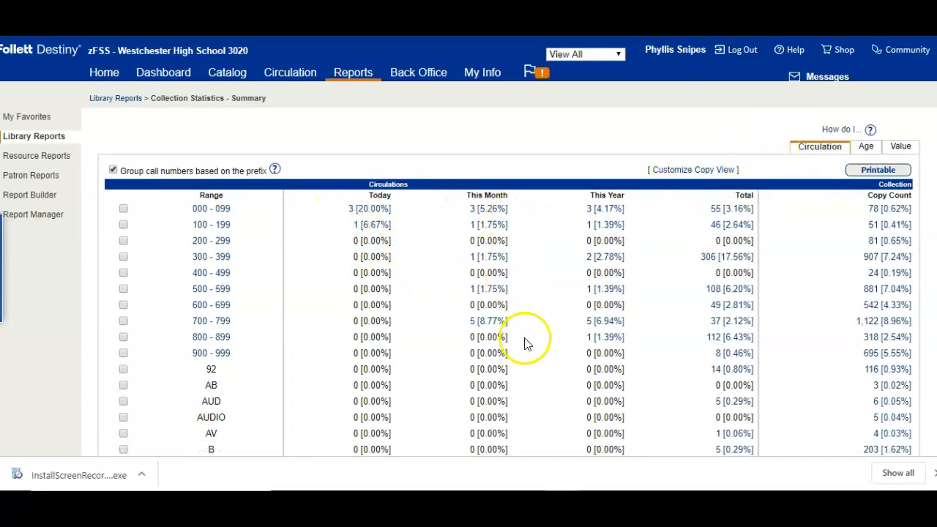
Examine the collection's age statistics by call number range and open the breakdown of the 500 - 599 range
left_click(864, 150)
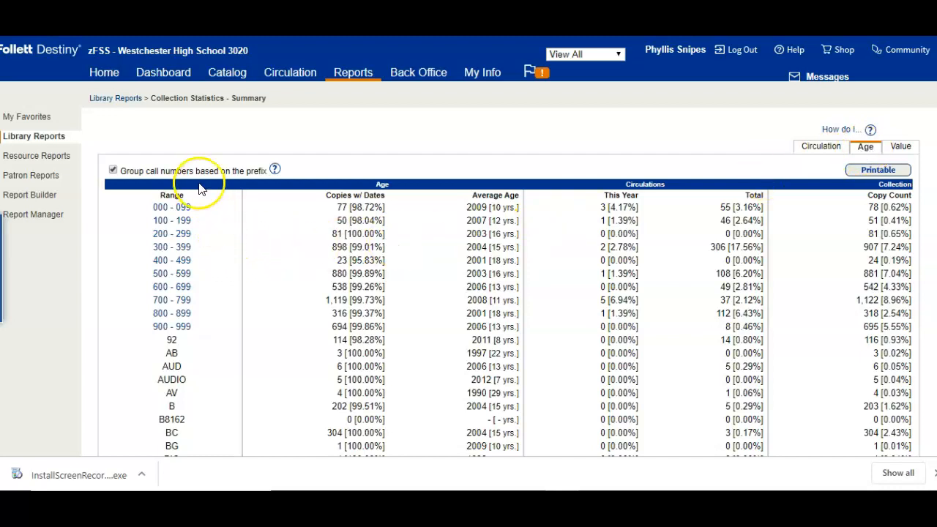
scroll(205, 227, "down", 1)
scroll(205, 227, "down", 5)
scroll(204, 233, "up", 6)
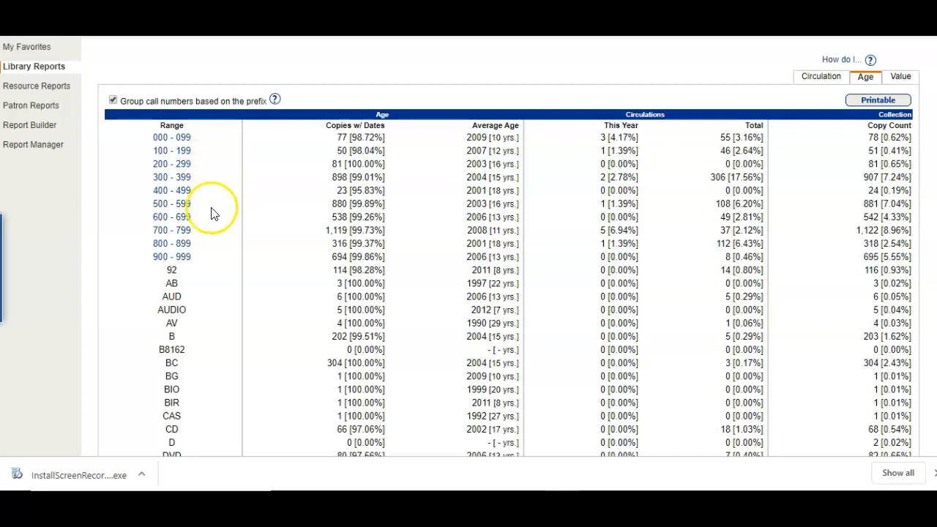
left_click(175, 205)
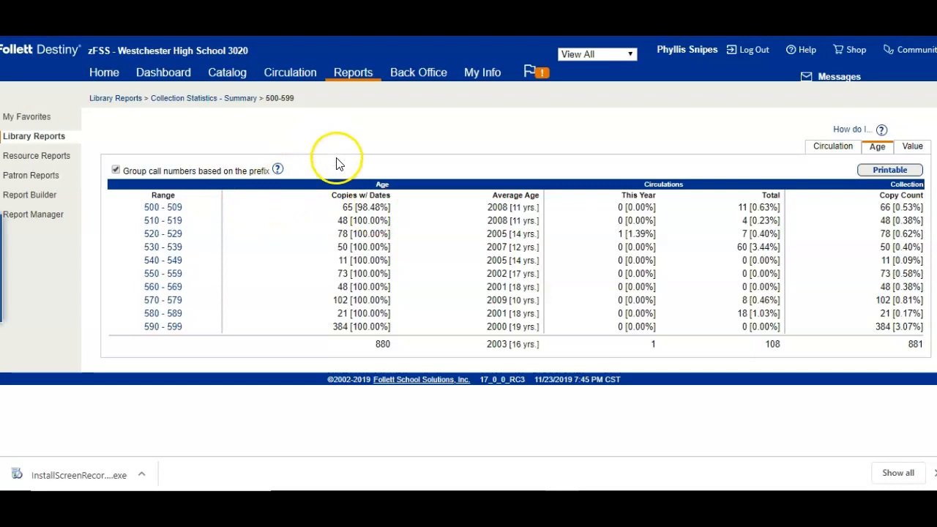
Open the Barcode Lists library report and set the used barcode number range from 999 to 2000
left_click(108, 74)
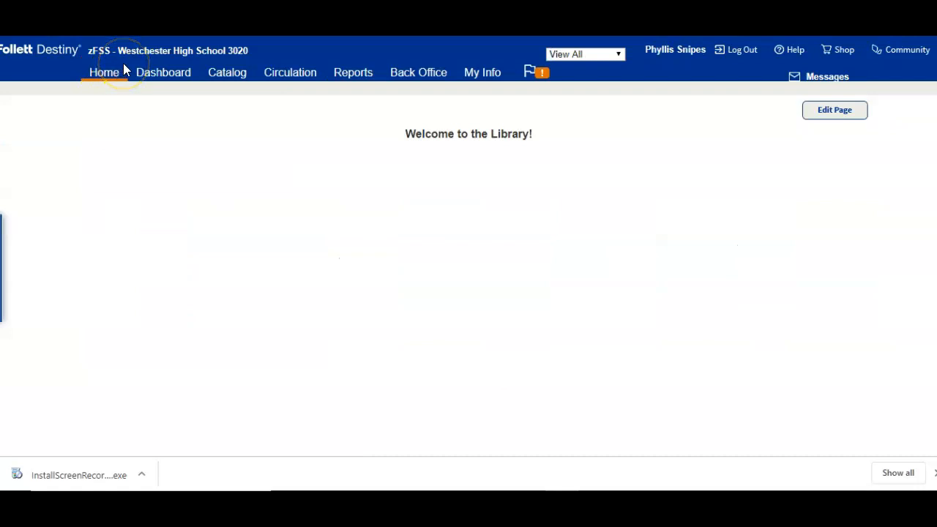
left_click(354, 75)
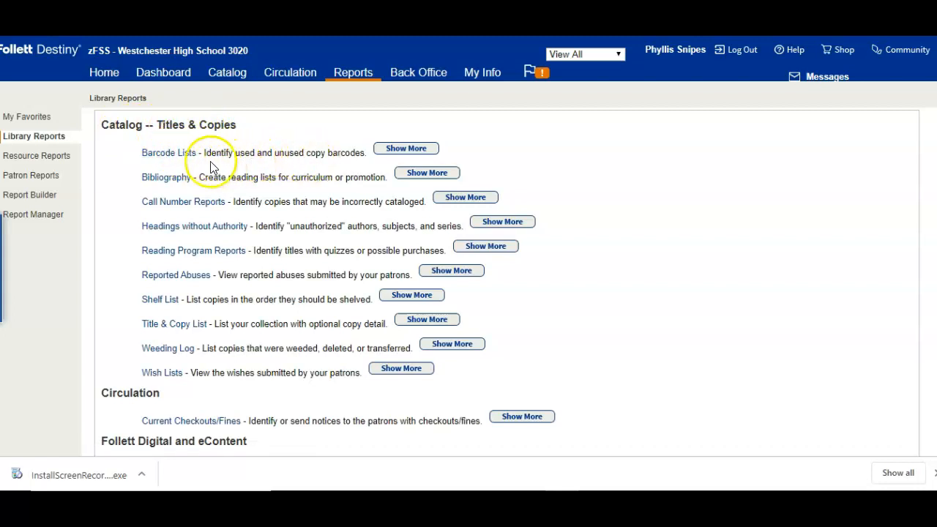
left_click(170, 157)
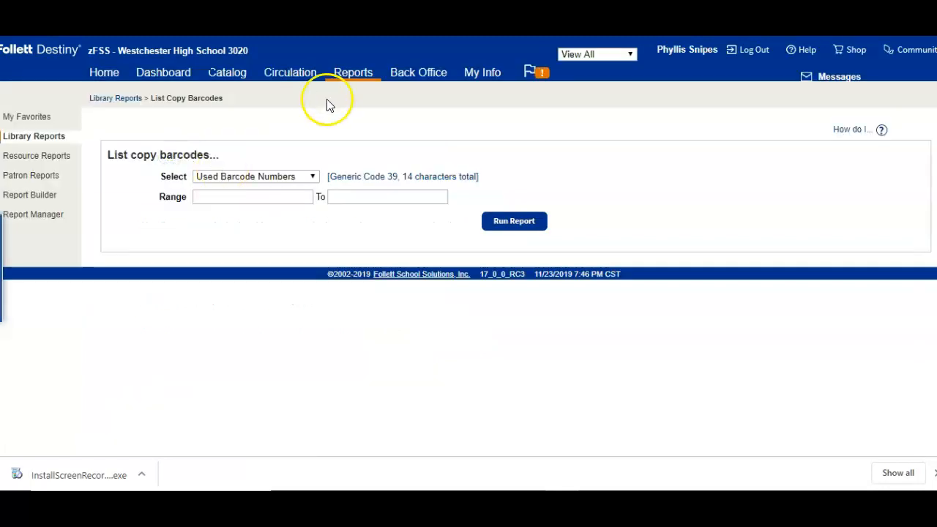
left_click(269, 202)
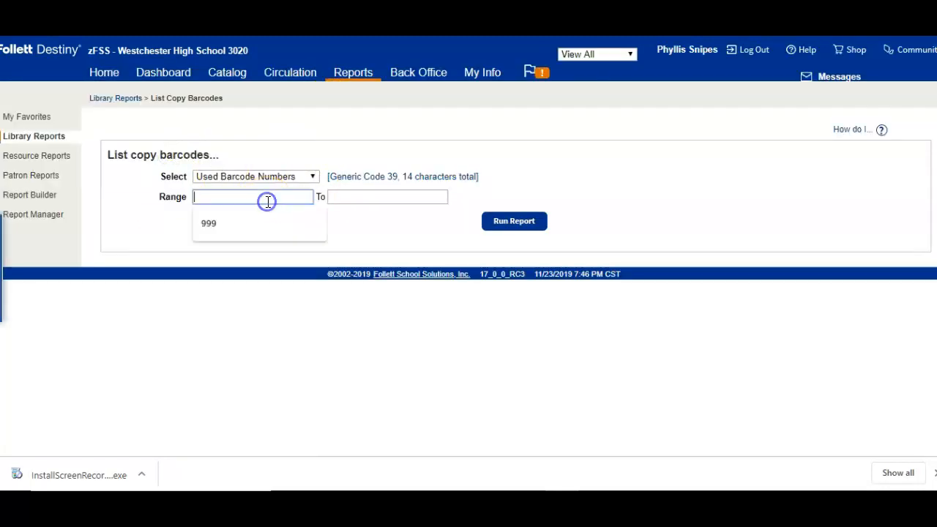
left_click(241, 221)
left_click(368, 196)
left_click(393, 226)
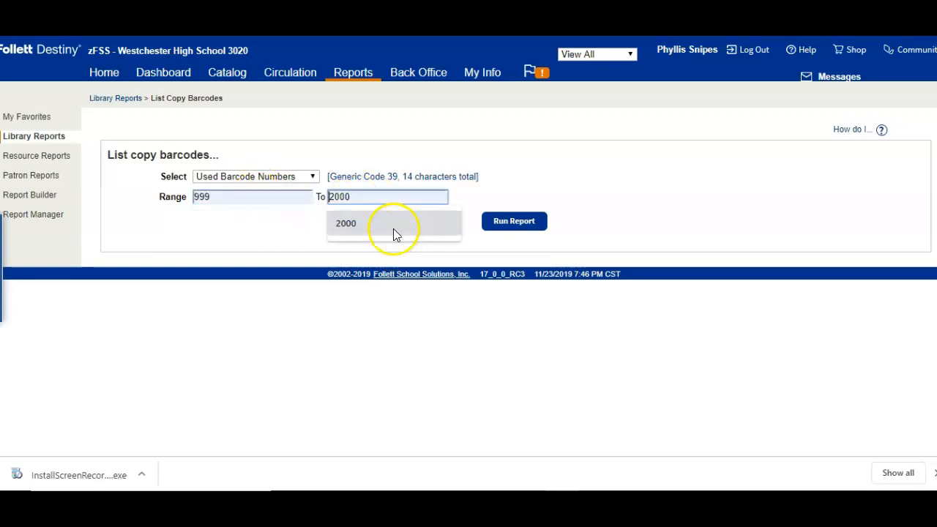
Run the used barcode list report, view the completed document and return to the job list
left_click(530, 227)
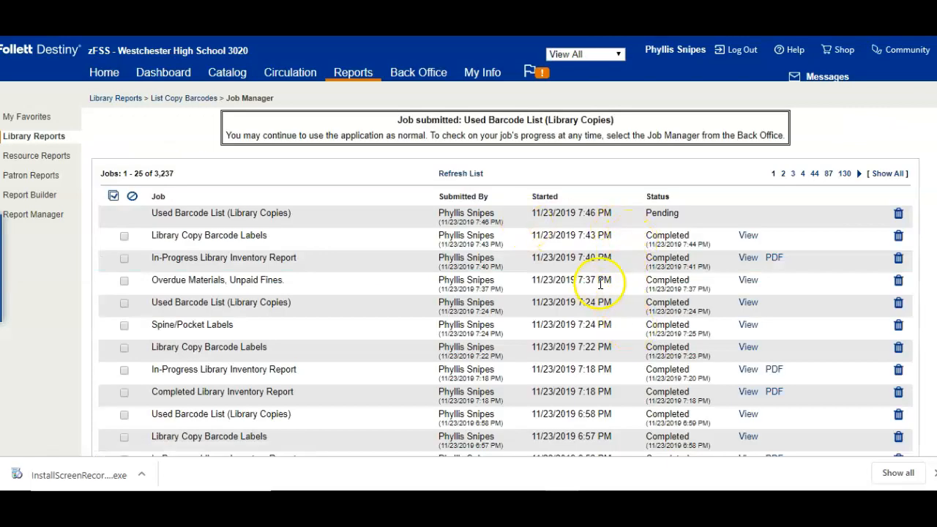
left_click(458, 174)
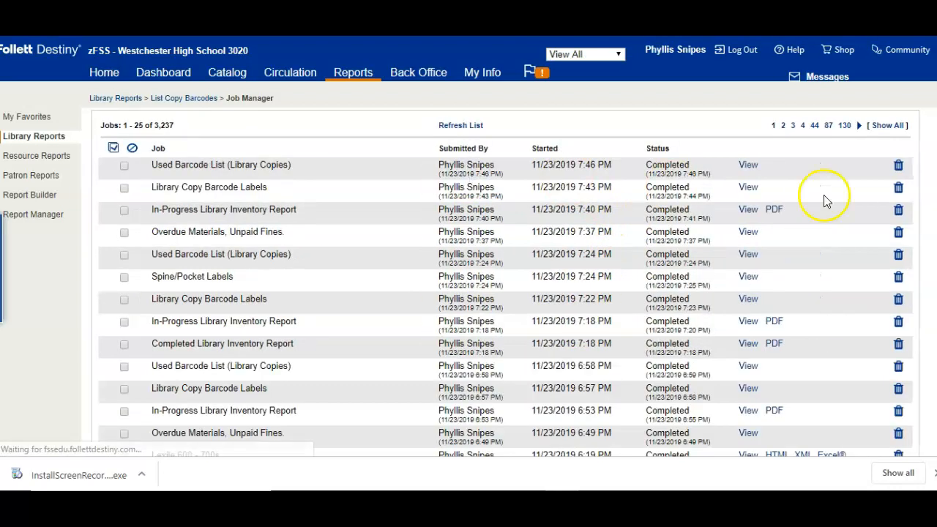
left_click(747, 167)
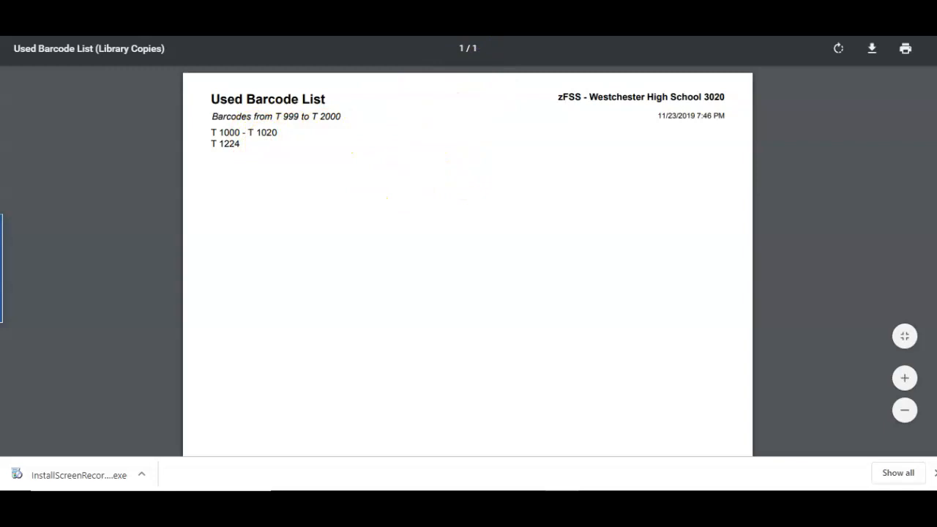
left_click(421, 22)
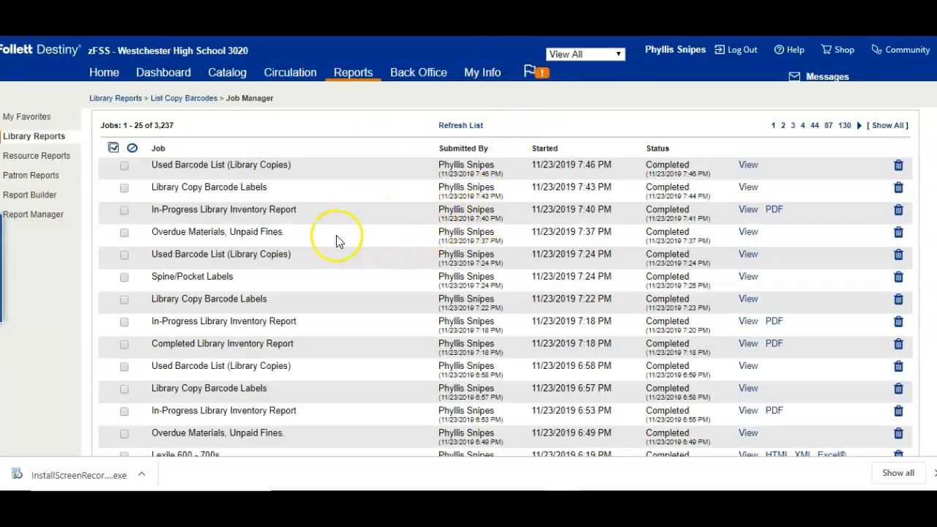
Start a new Library - Titles report in Report Builder
left_click(102, 74)
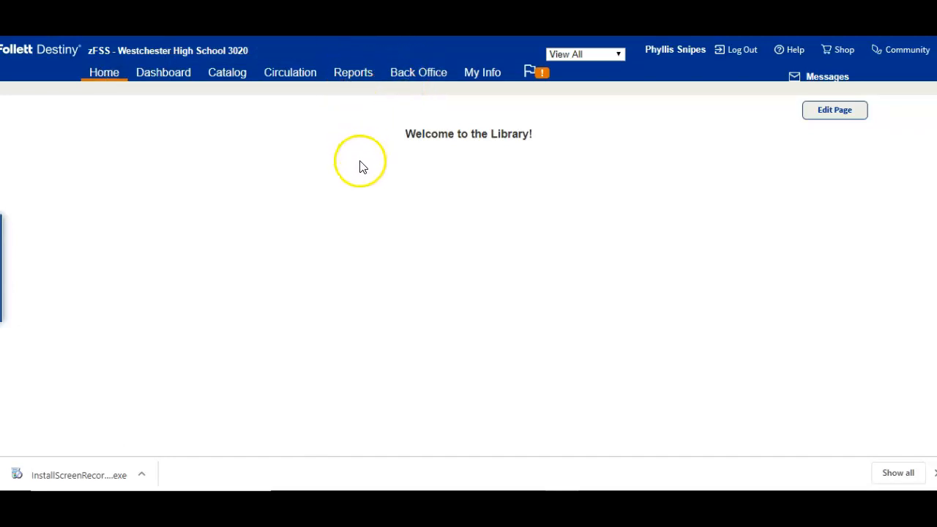
left_click(352, 75)
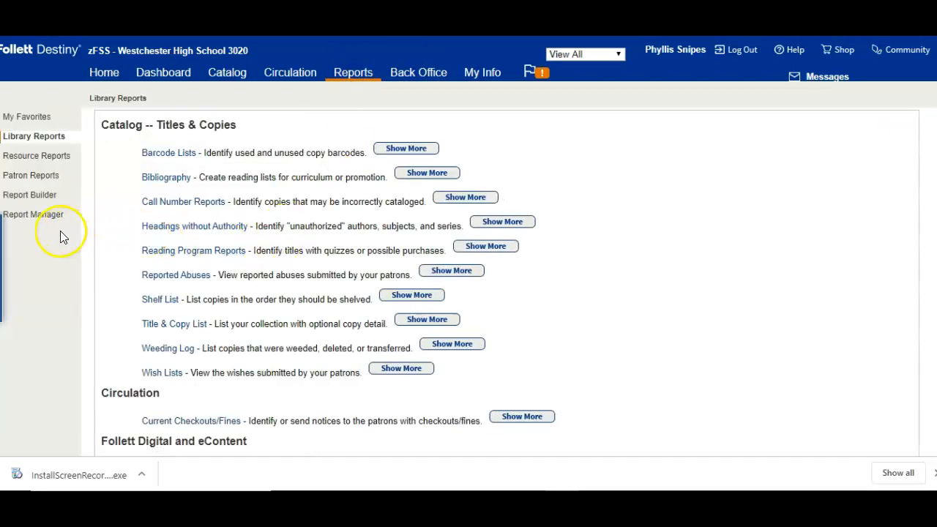
left_click(22, 196)
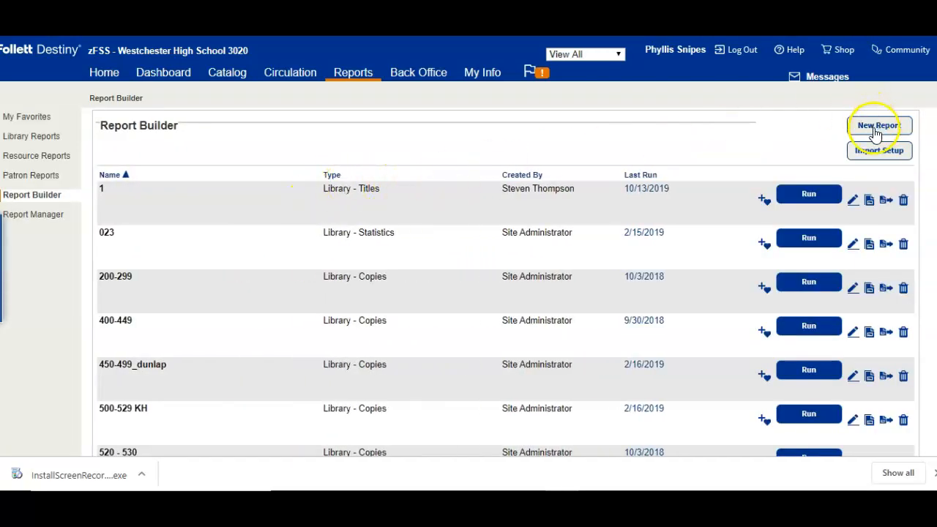
left_click(876, 130)
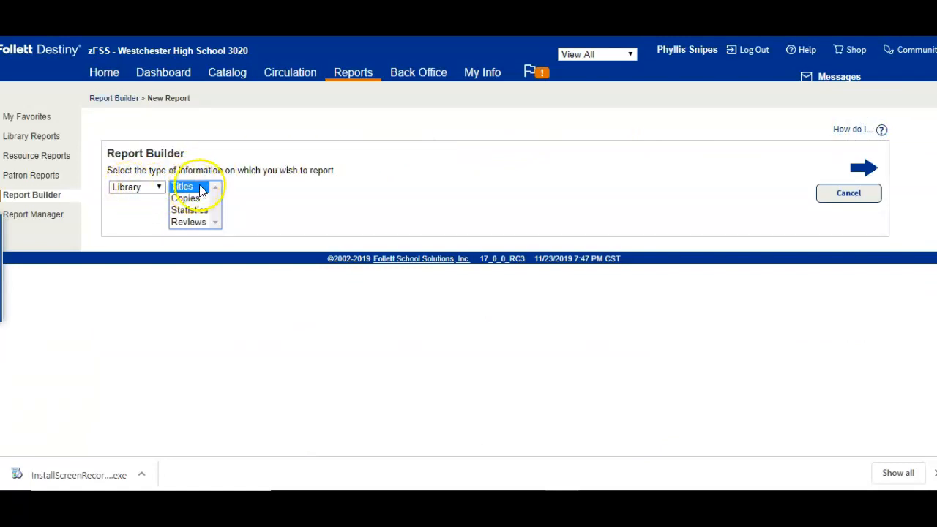
left_click(878, 171)
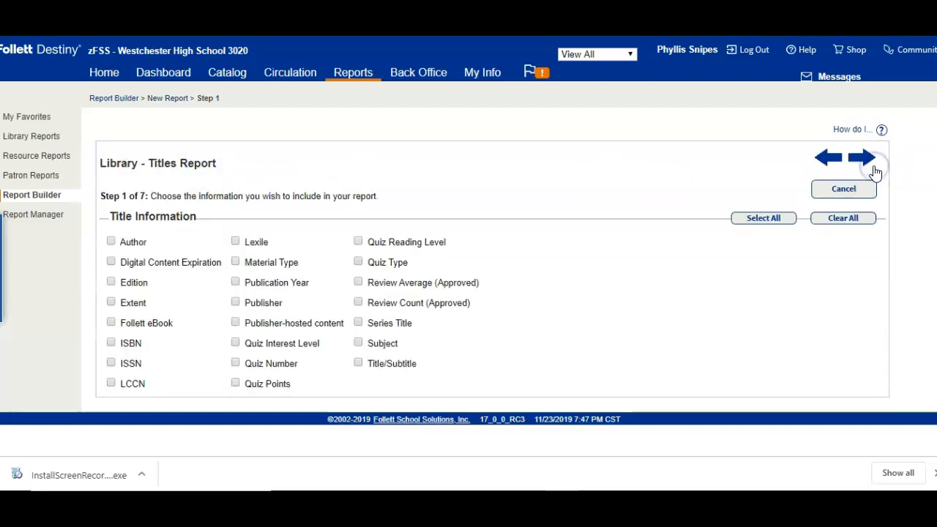
Include Author, Lexile and Title/Subtitle in the titles report and continue to the grouping levels
left_click(112, 243)
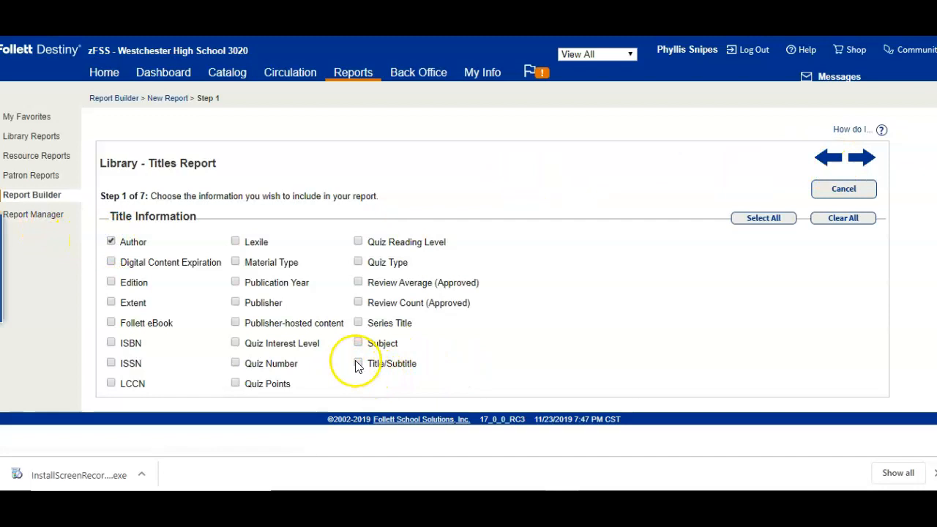
left_click(235, 243)
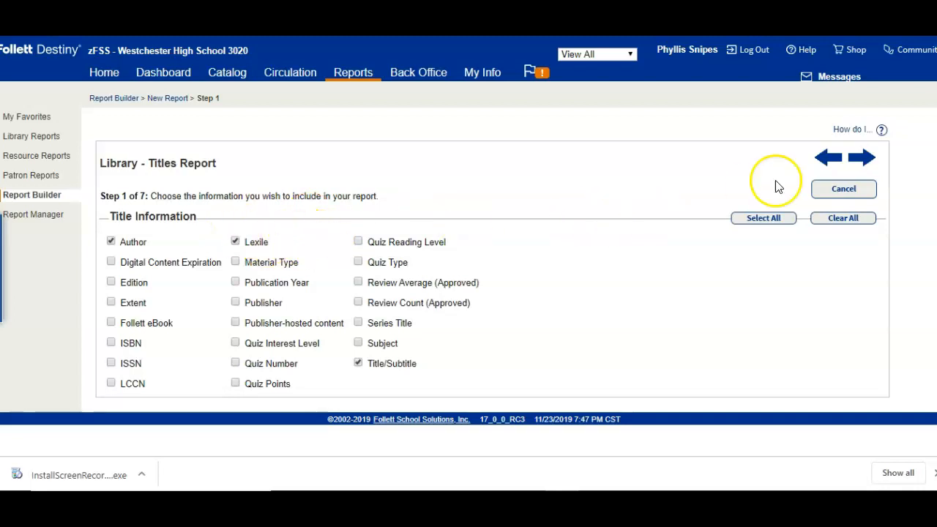
left_click(863, 158)
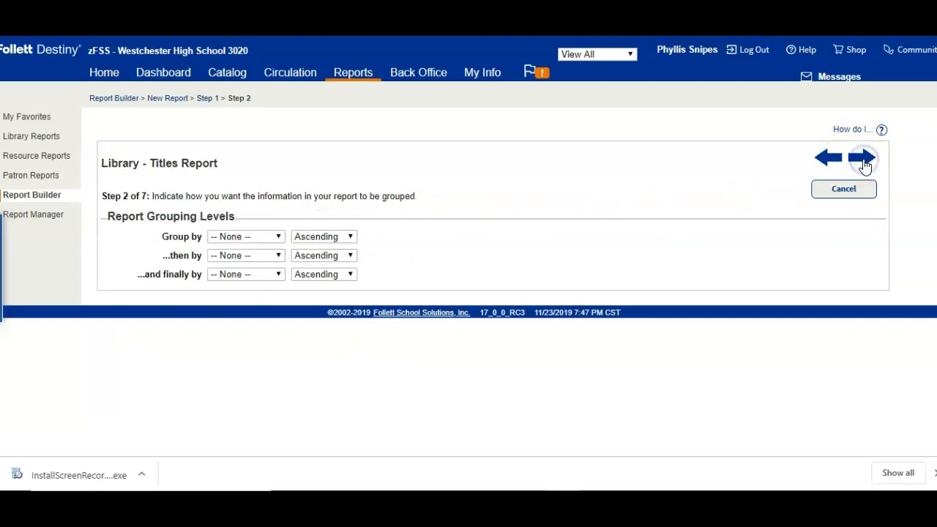
Group the report by Lexile, Title/Subtitle and finally Author, and continue through column order to the sort order step
left_click(276, 239)
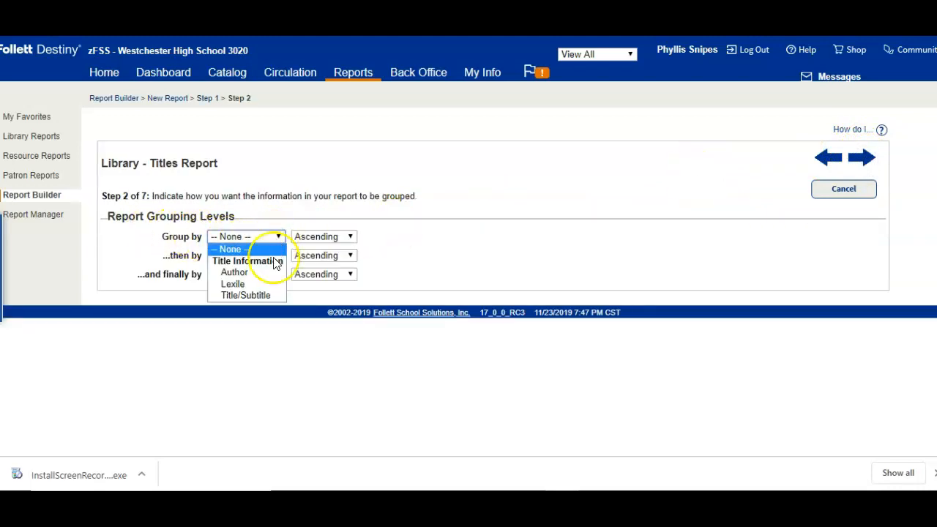
left_click(267, 285)
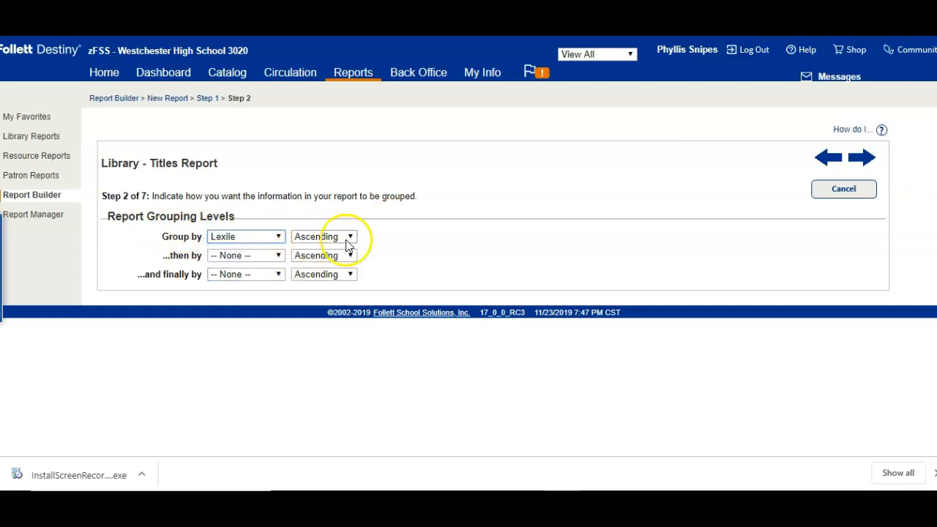
left_click(239, 256)
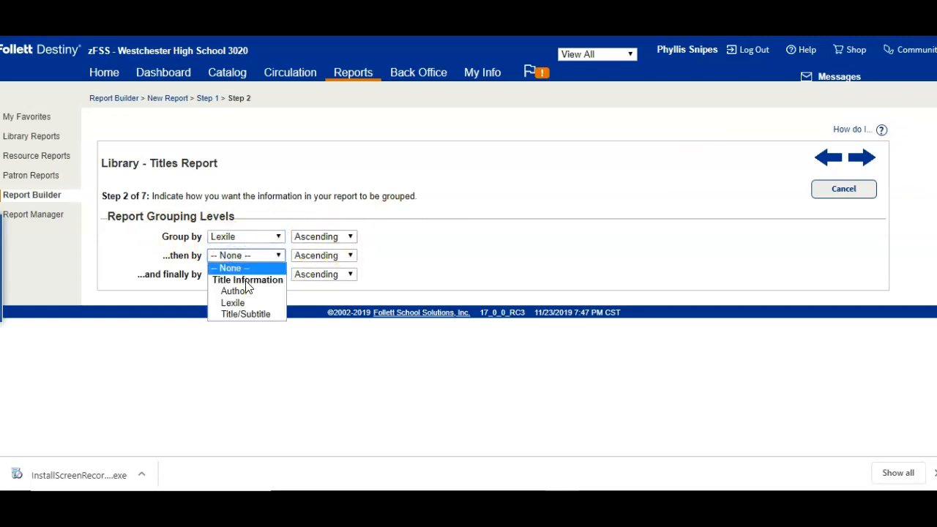
left_click(241, 316)
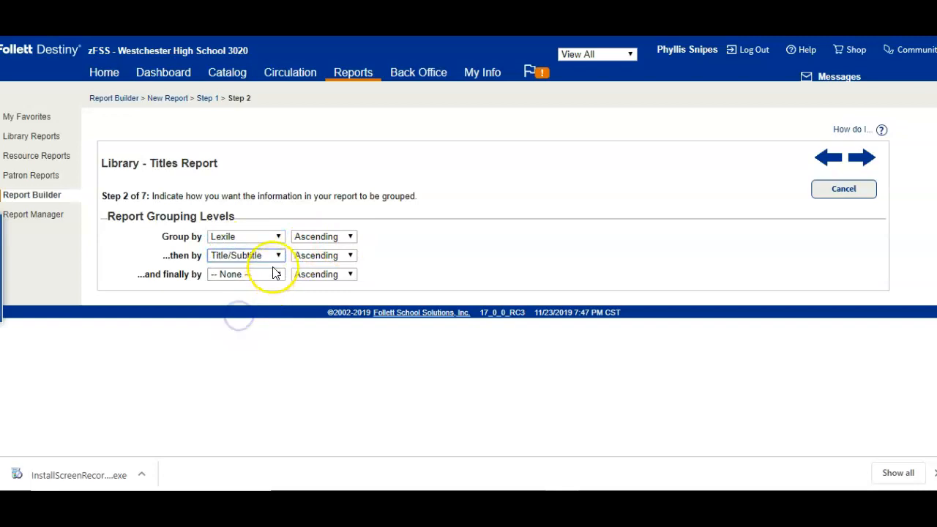
left_click(271, 275)
left_click(244, 311)
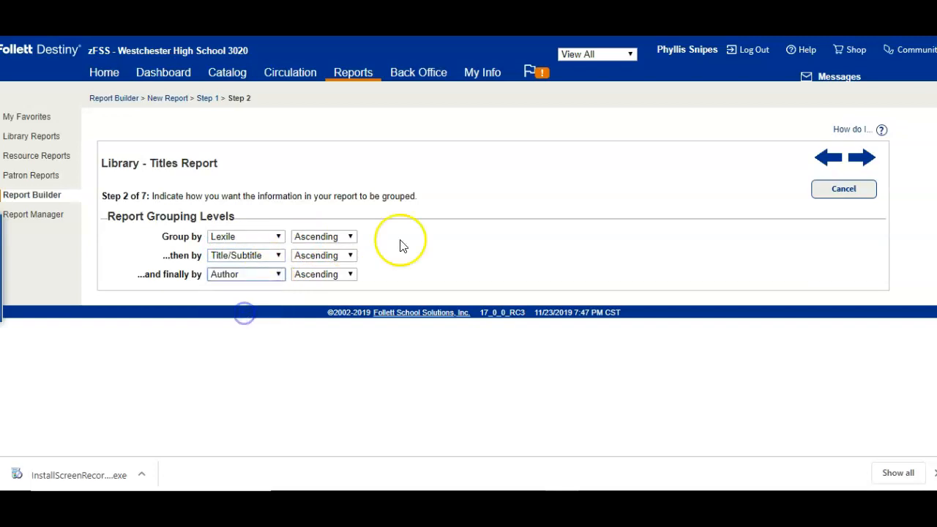
left_click(871, 161)
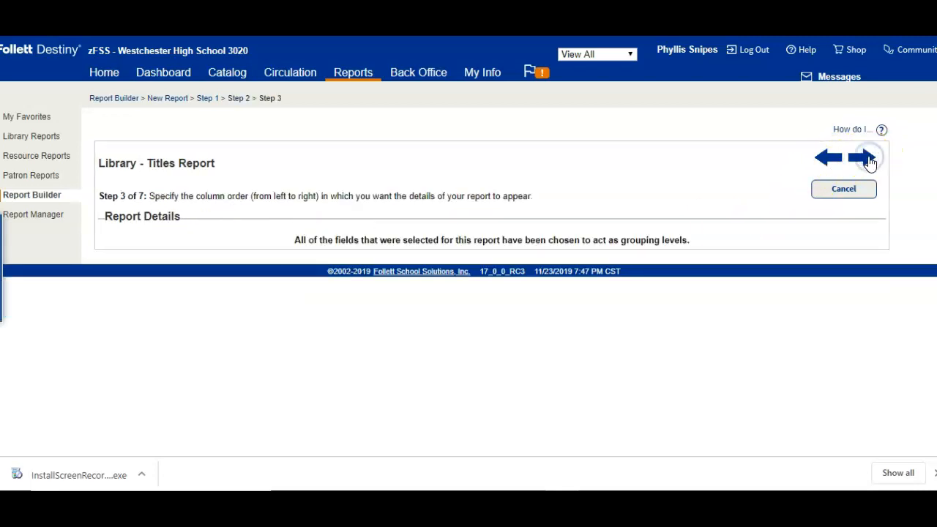
left_click(869, 162)
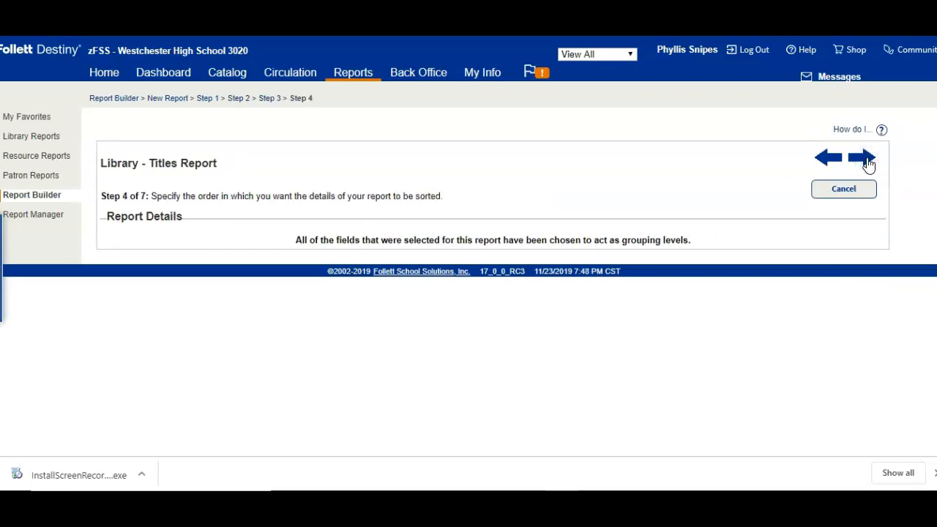
Include summary counts for Lexile and Title/Subtitle, and limit the report to titles with a Lexile greater than 600
left_click(869, 163)
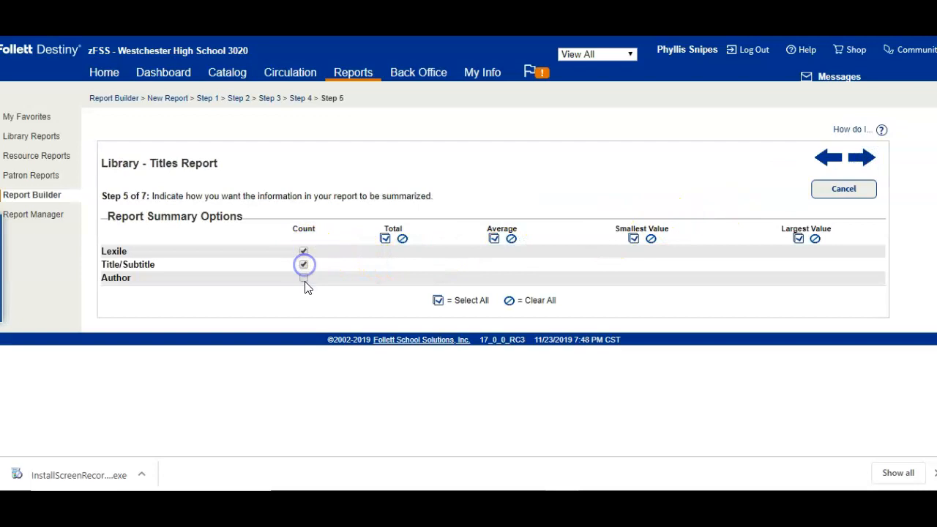
left_click(862, 161)
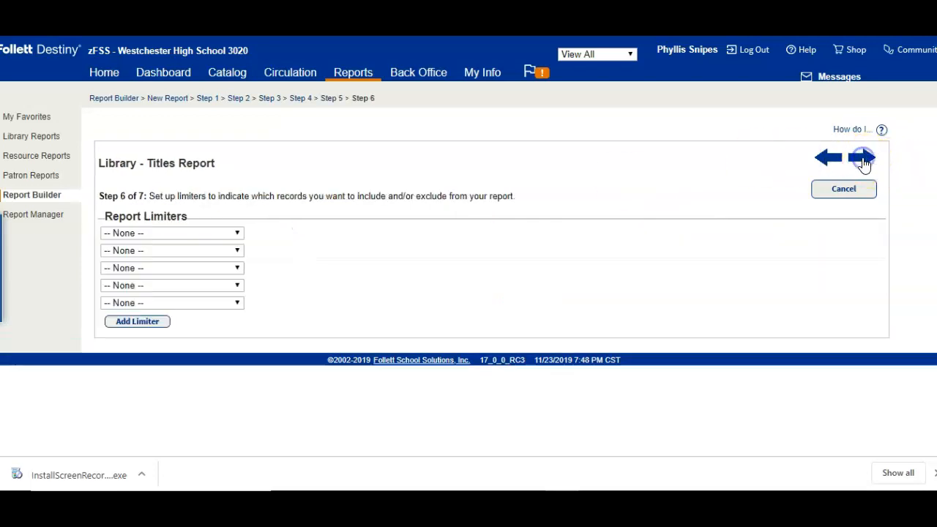
left_click(232, 233)
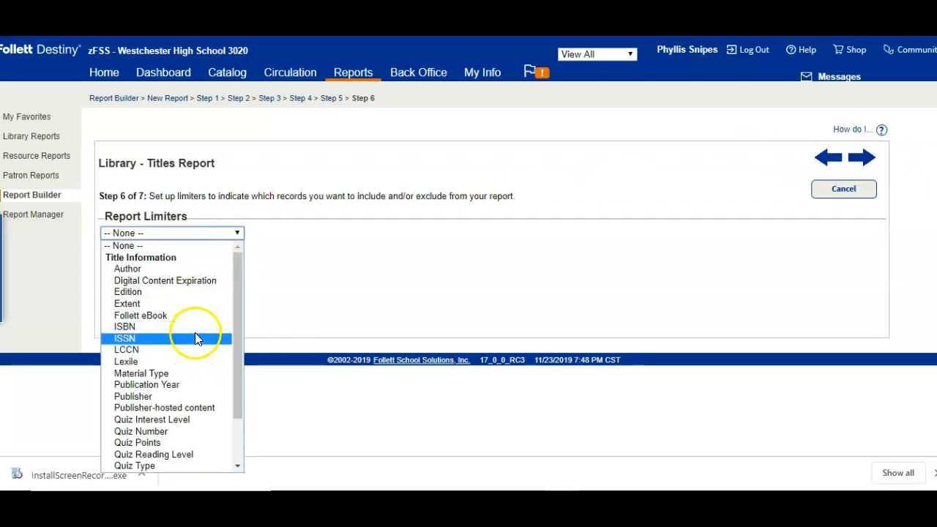
left_click(201, 361)
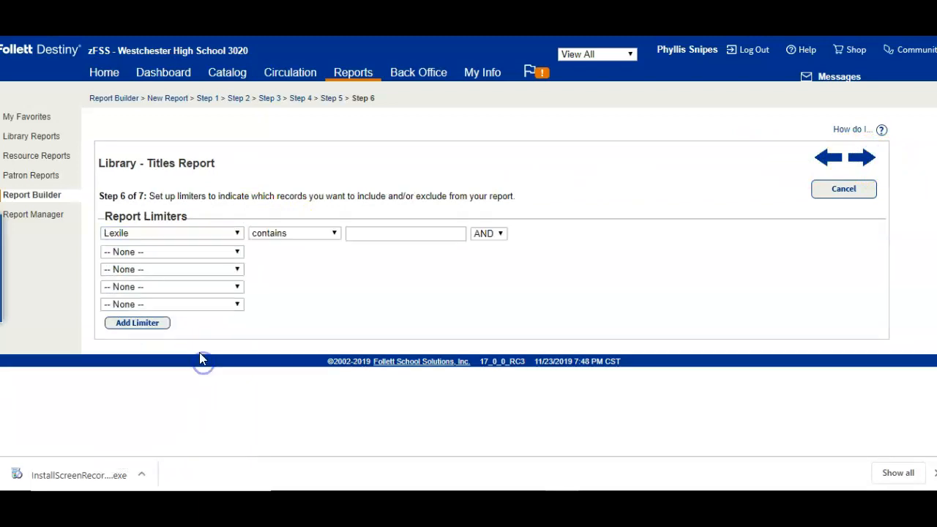
left_click(287, 233)
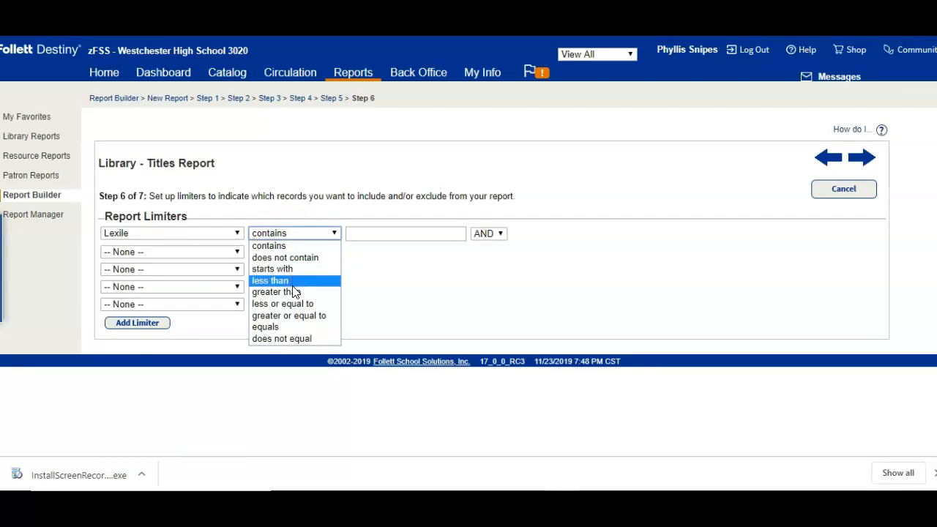
left_click(295, 292)
left_click(350, 234)
type("600")
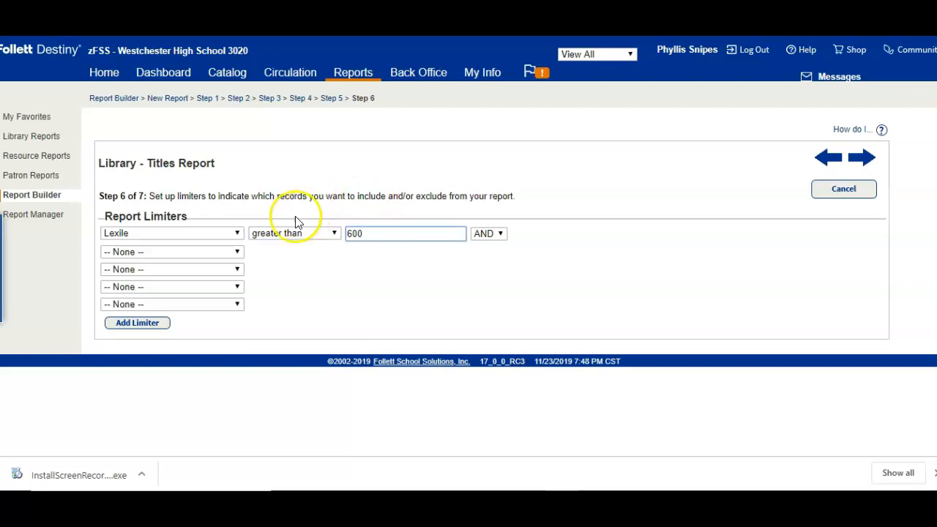
Add a second limiter for Lexile less or equal to 700 and continue to the report naming step
left_click(235, 252)
scroll(196, 182, "down", 1)
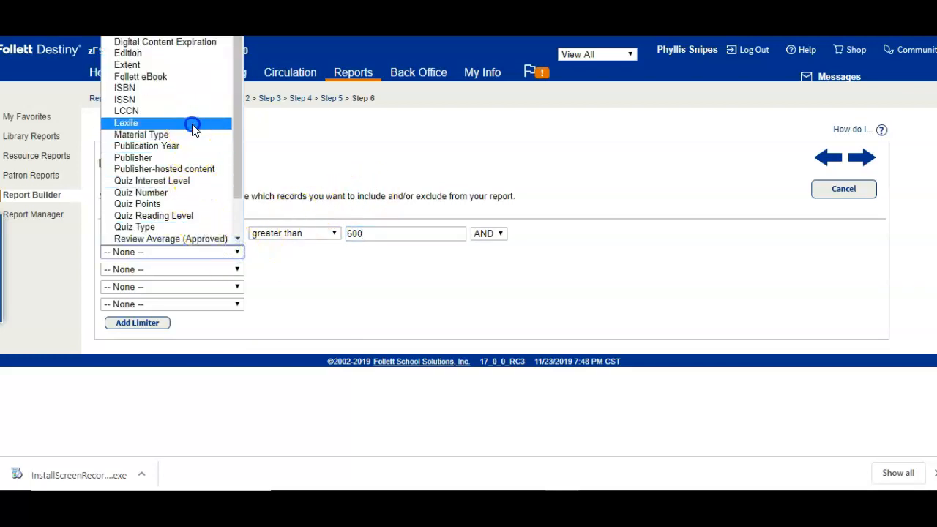
left_click(193, 123)
left_click(309, 253)
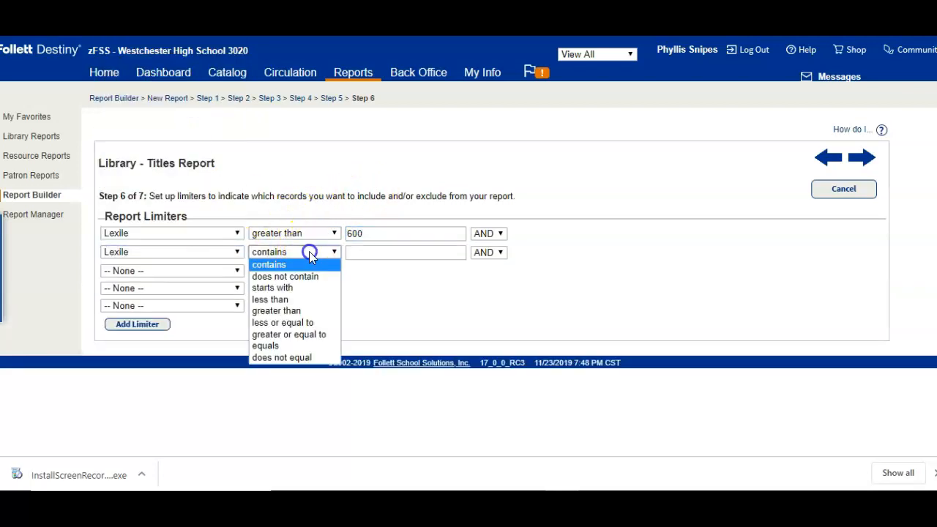
left_click(318, 323)
left_click(388, 255)
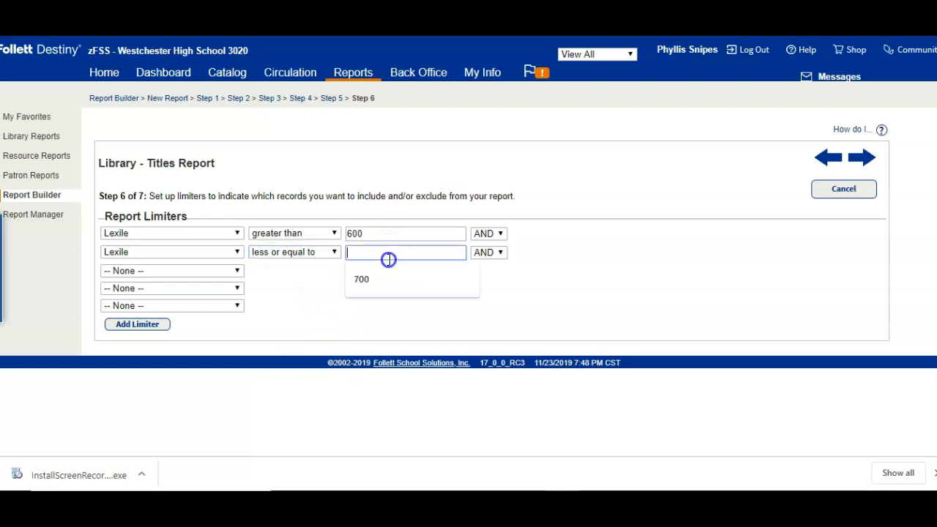
left_click(409, 283)
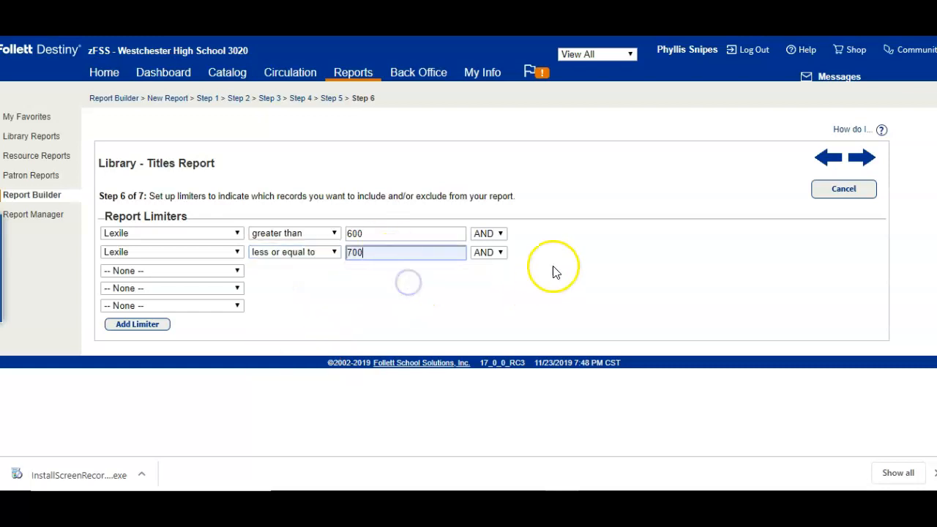
left_click(865, 157)
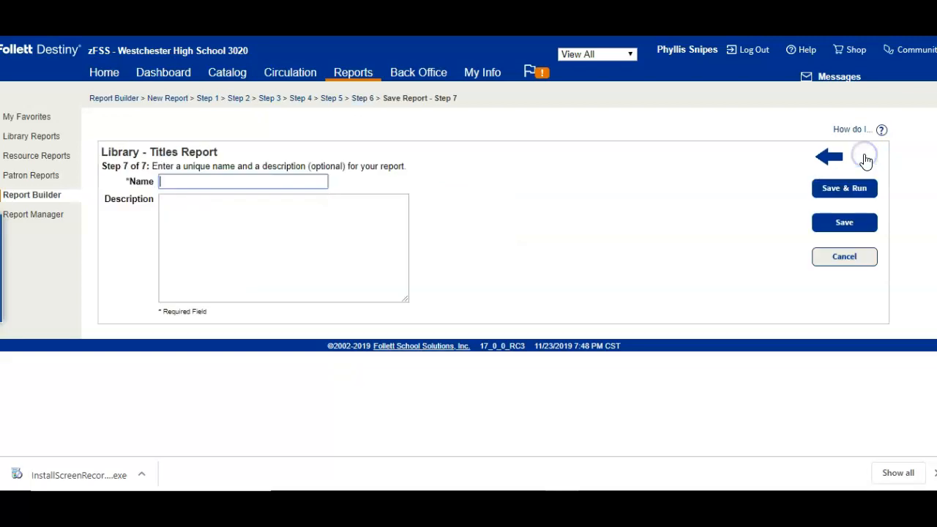
Save and run the report under the unique name Lexile 600 - 700_1, and refresh the job list
type("Lexile 600 - 700")
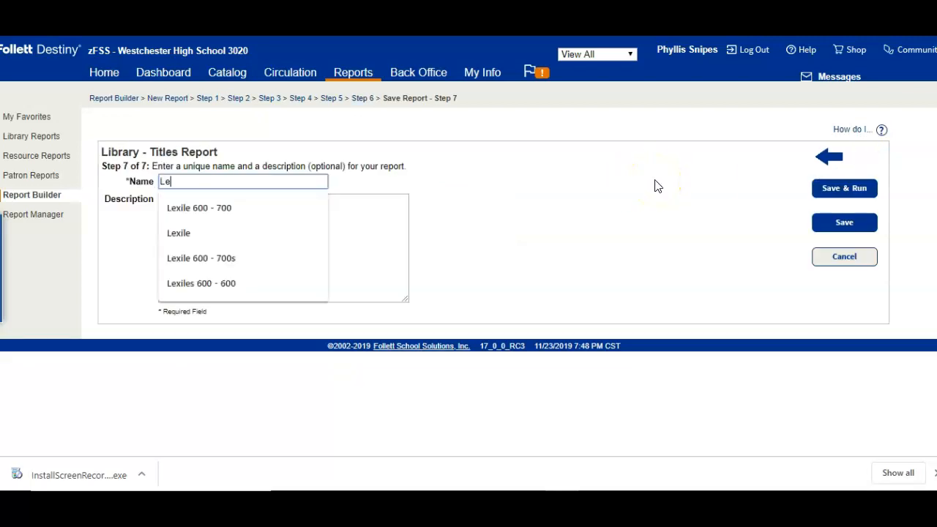
left_click(222, 208)
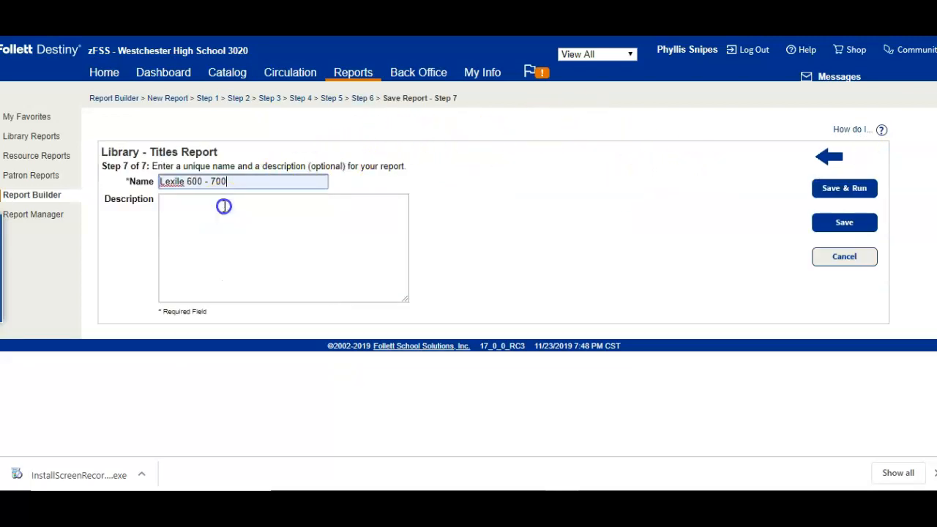
left_click(853, 192)
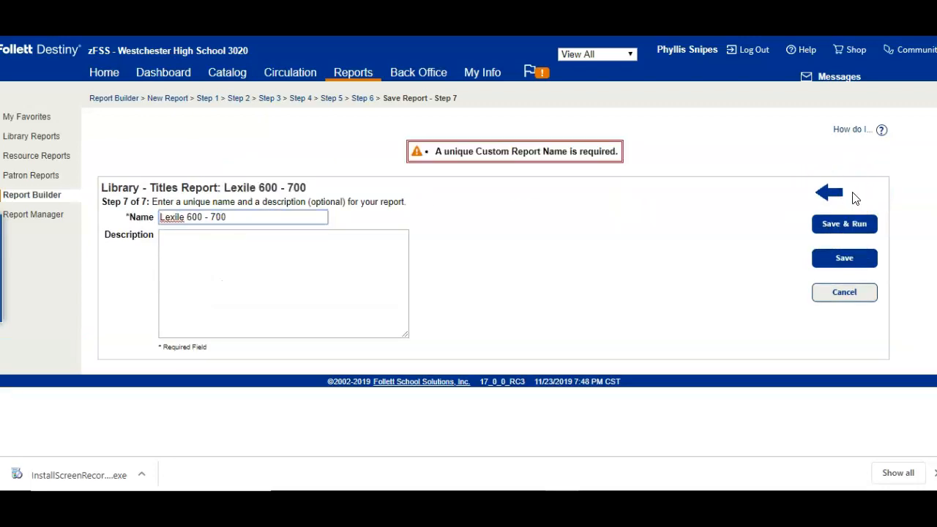
left_click(229, 217)
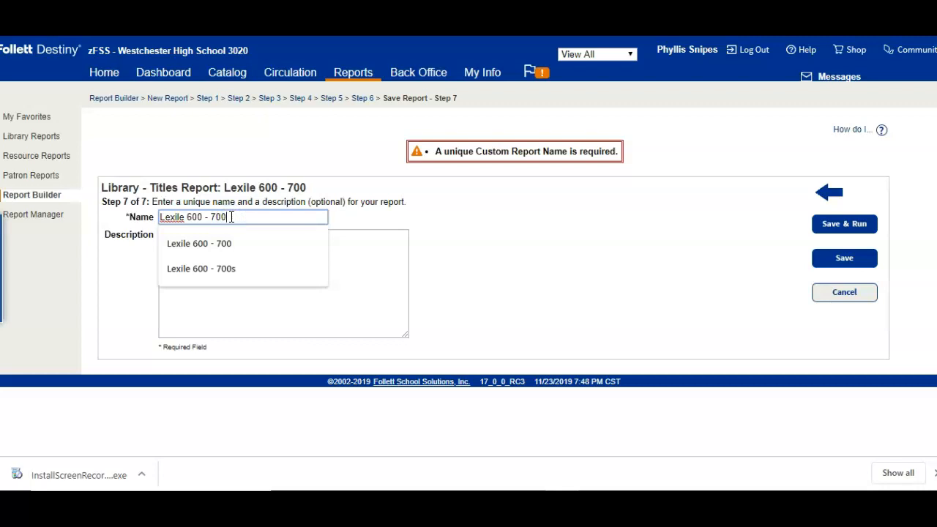
type("1")
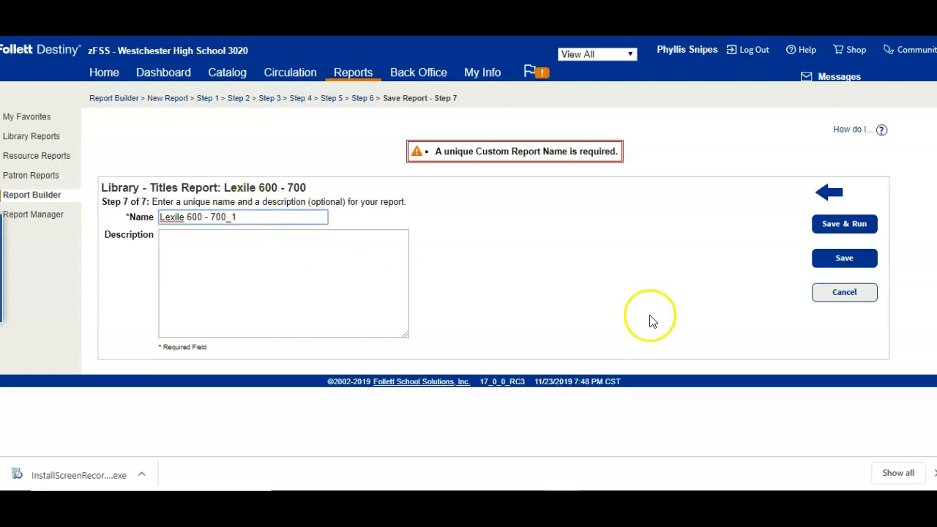
left_click(848, 229)
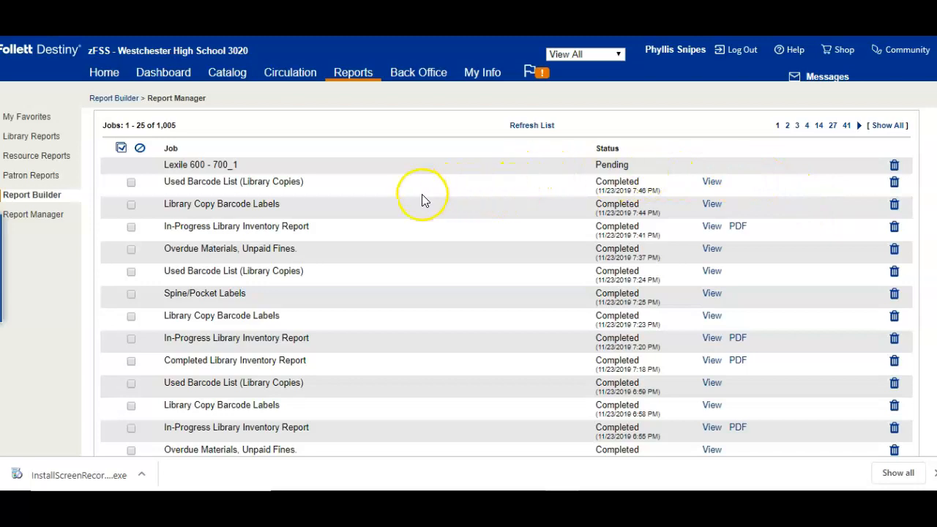
left_click(537, 126)
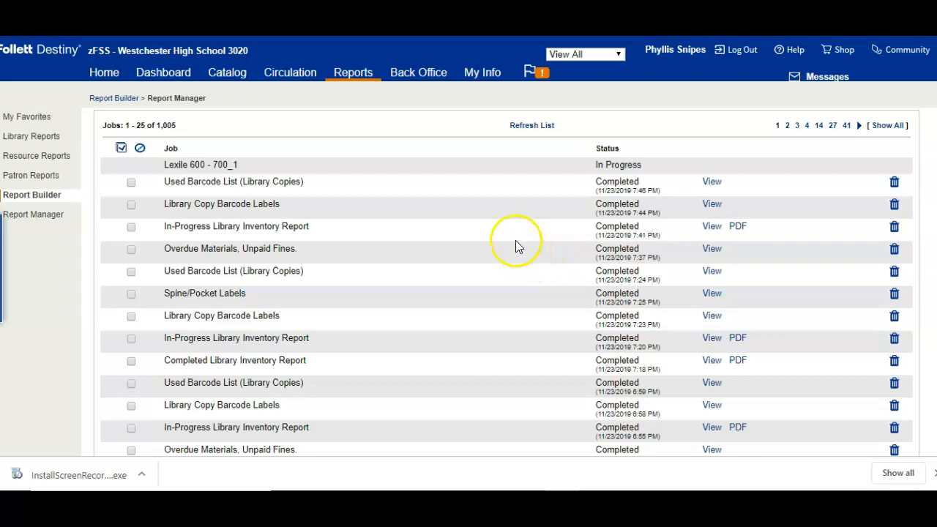
View the completed Lexile 600 - 700s report, look through its titles and return to Report Builder
scroll(349, 216, "down", 1)
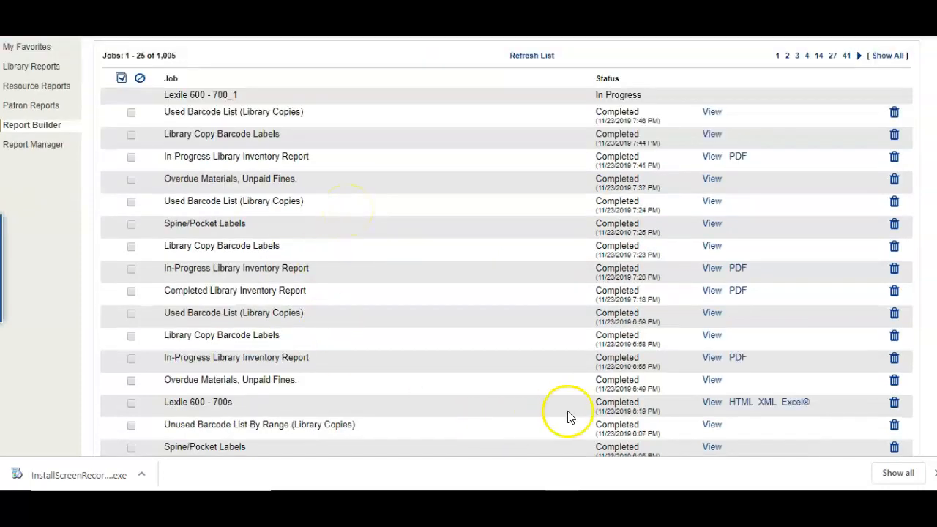
left_click(709, 404)
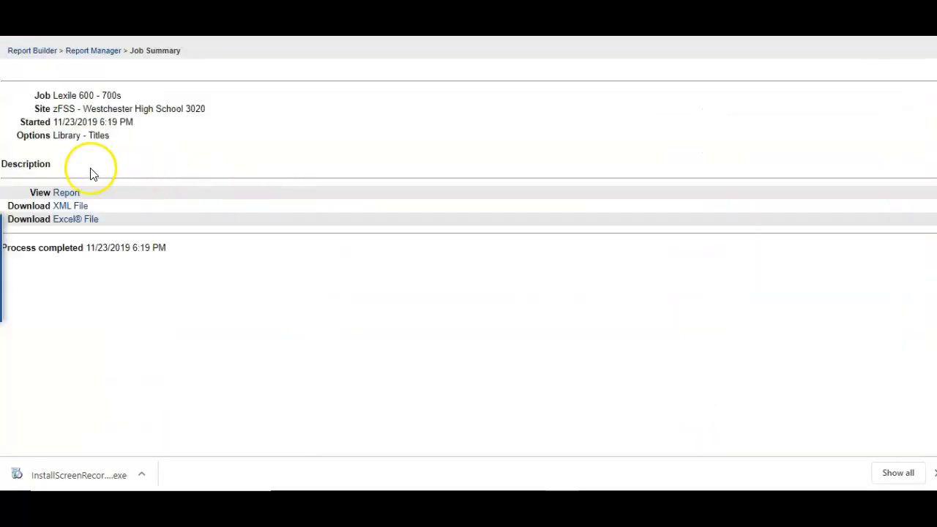
left_click(68, 193)
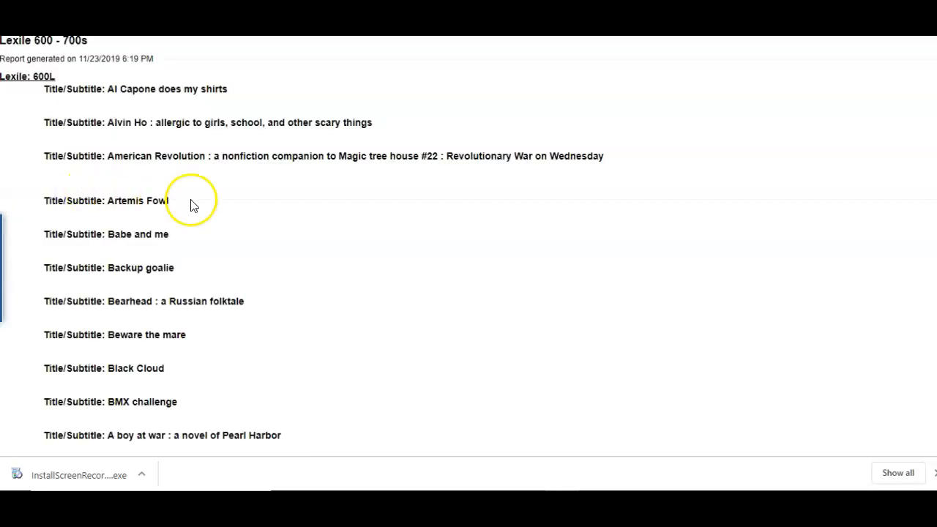
scroll(283, 243, "down", 2)
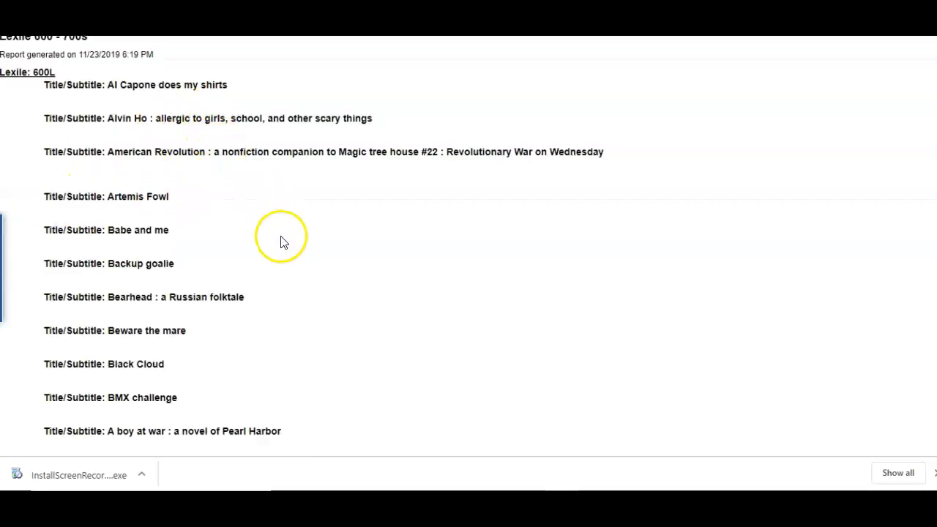
scroll(282, 242, "down", 2)
scroll(301, 308, "up", 4)
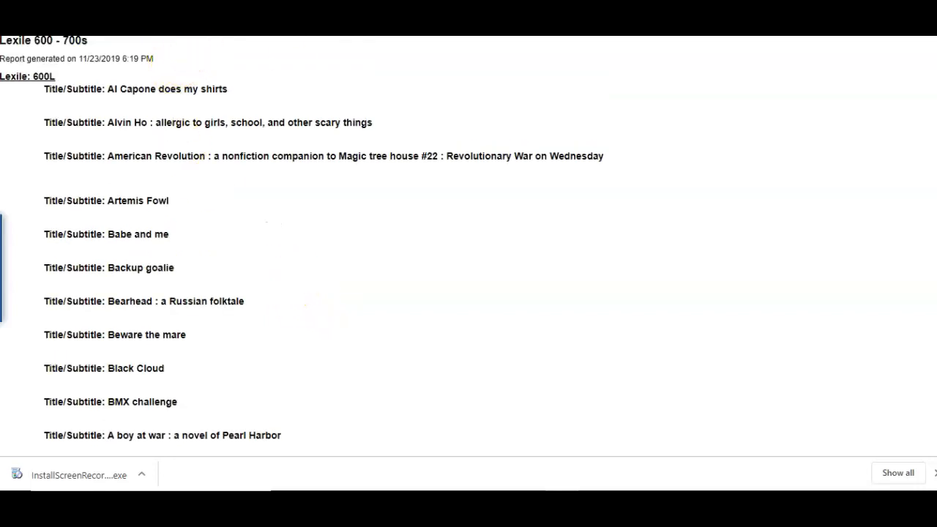
key("ctrl+w")
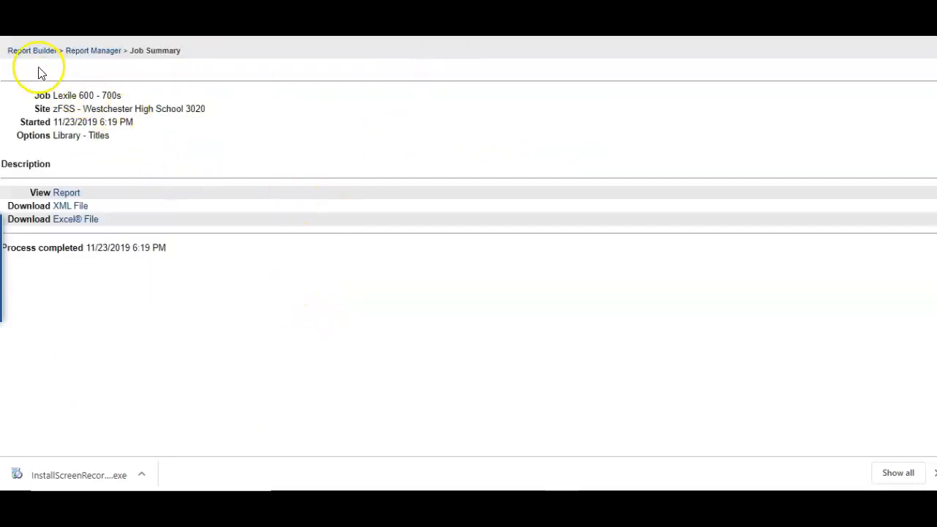
left_click(24, 51)
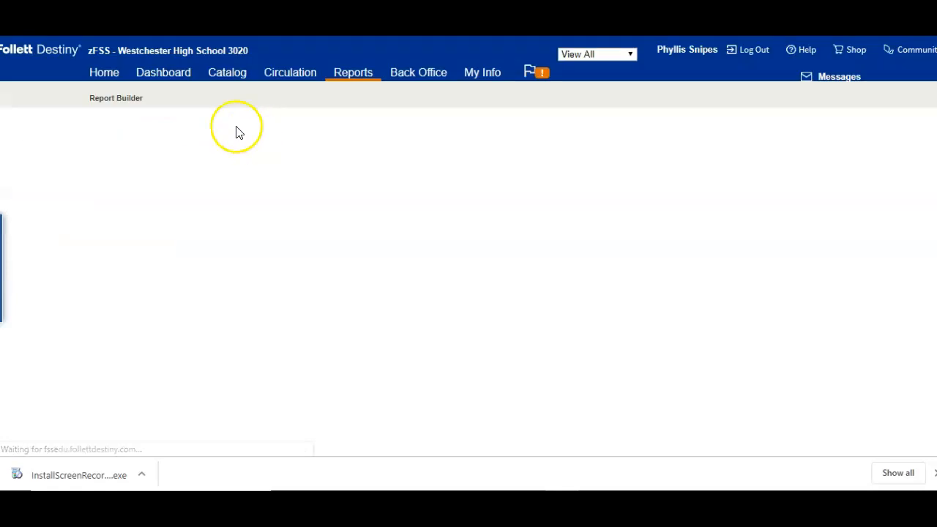